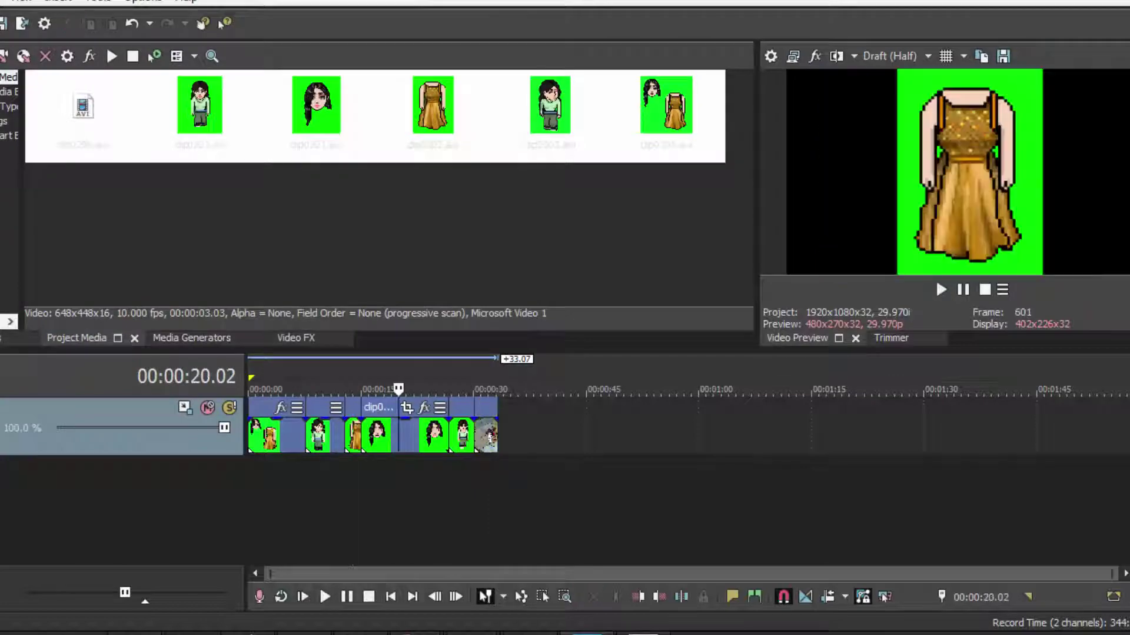
Step: Set the project video template to 4K 16:9 24p (4096x2304, 23.976 fps)
left_click(44, 24)
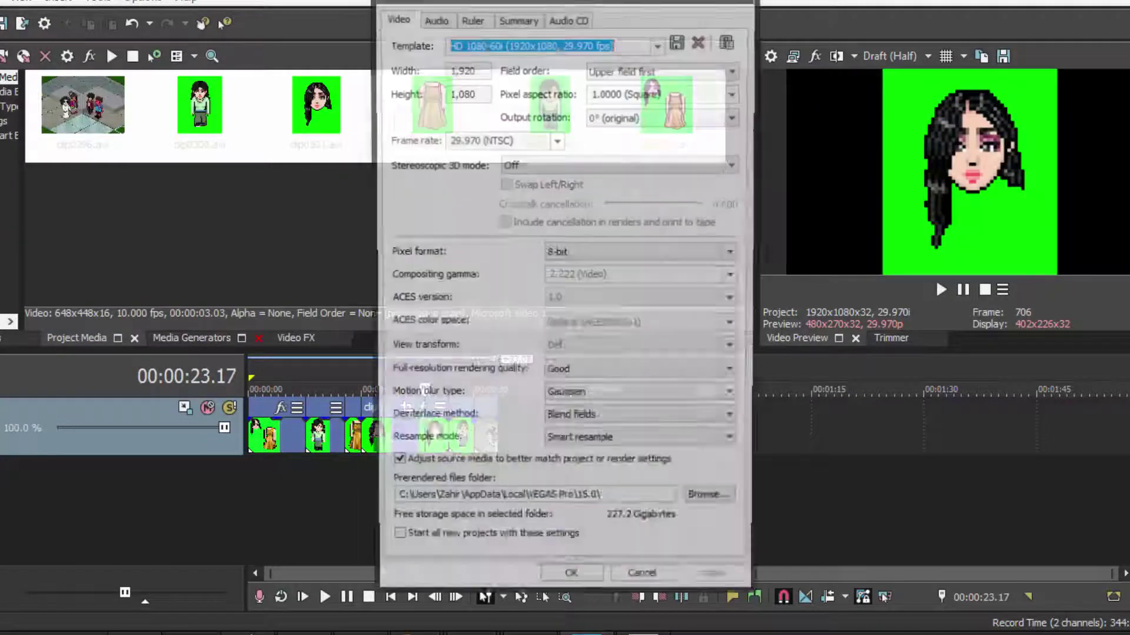
left_click(659, 42)
key("Return")
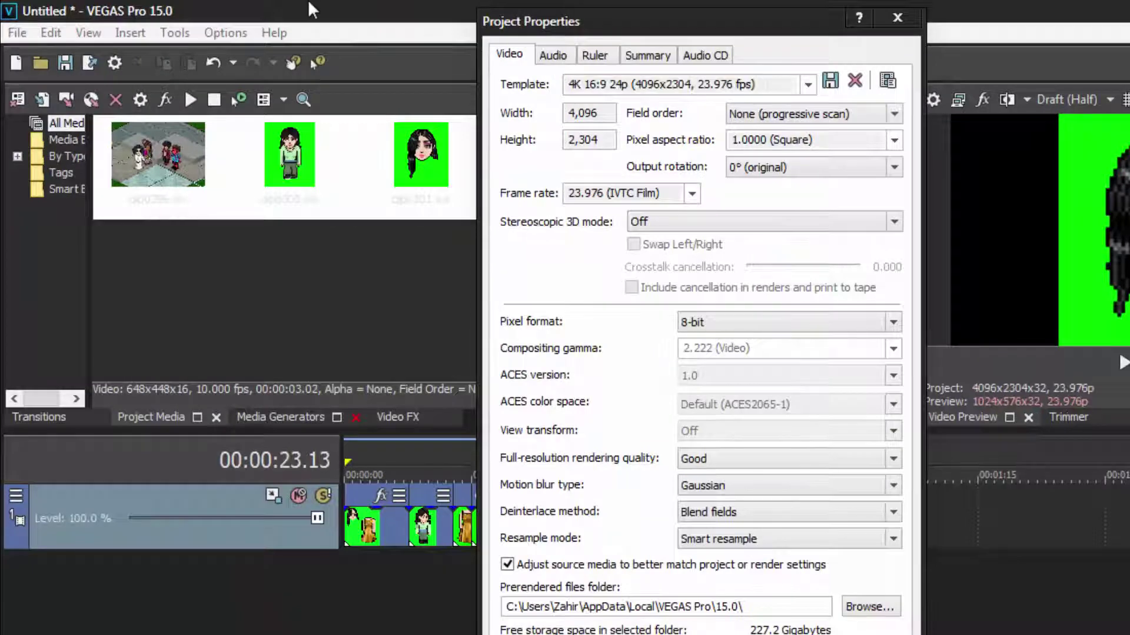
key("Return")
Step: Clear the timeline by deleting the existing video track with all its clips
left_click(356, 475)
scroll(357, 476, "up", 3)
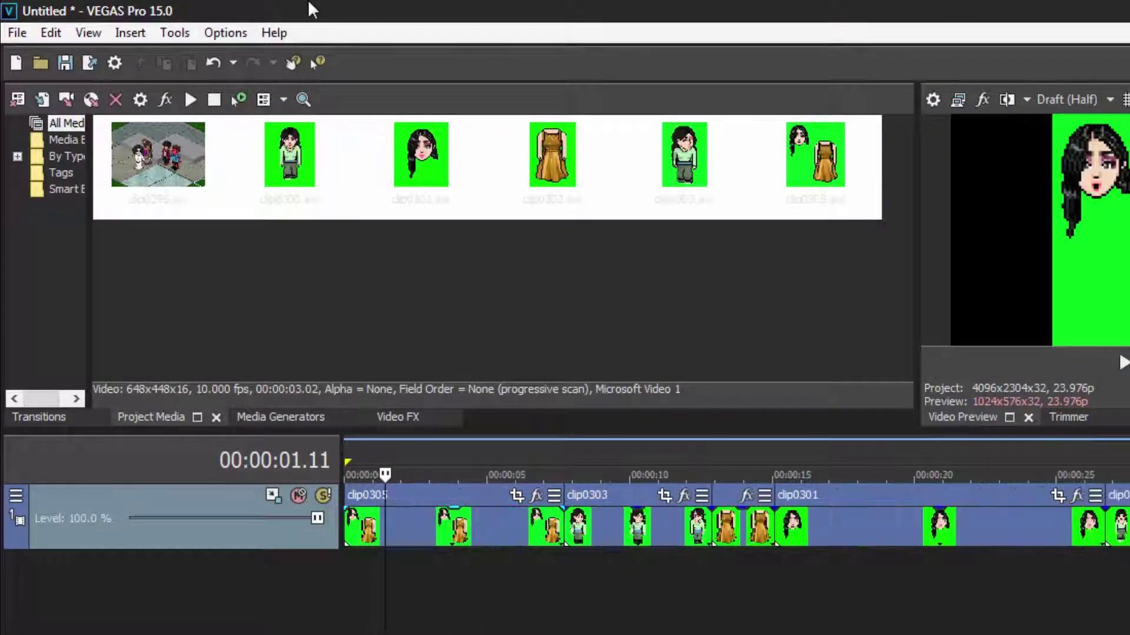
left_click(158, 166)
left_click(435, 526)
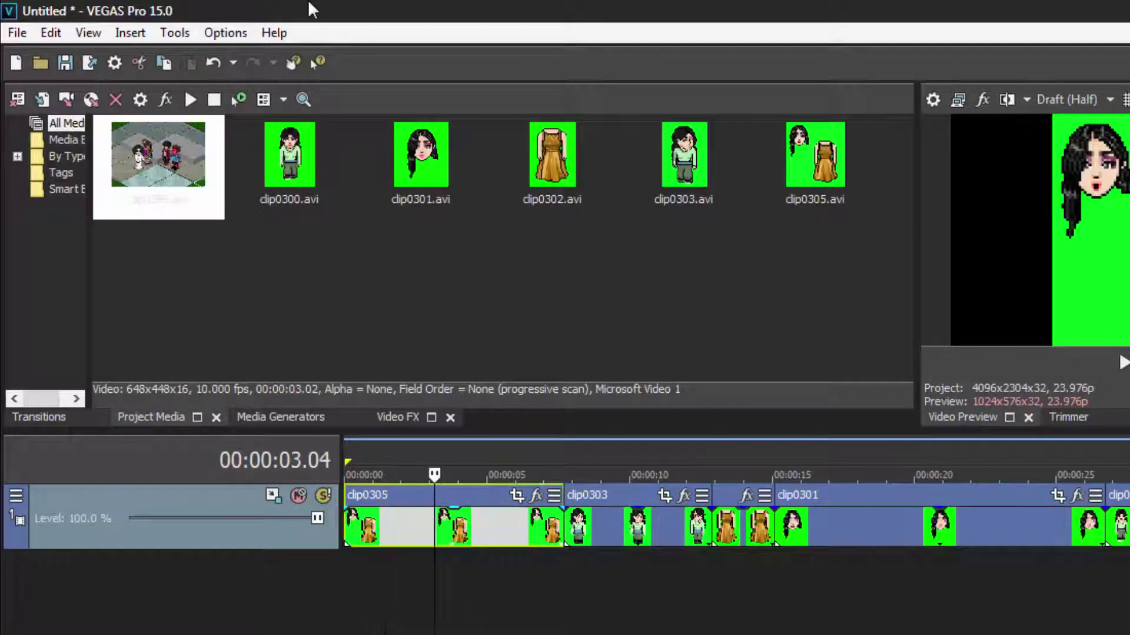
key("Delete")
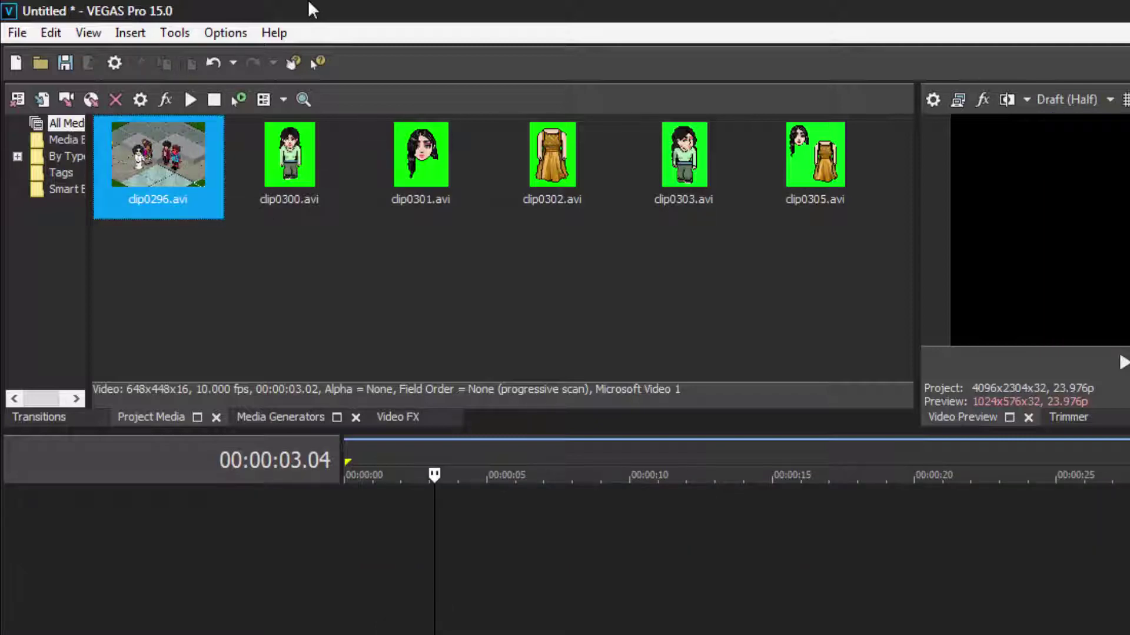
Step: Place clip0296.avi at the start of the empty timeline as the background and return the playhead to the beginning
left_click_drag(158, 155, 360, 526)
left_click(403, 527)
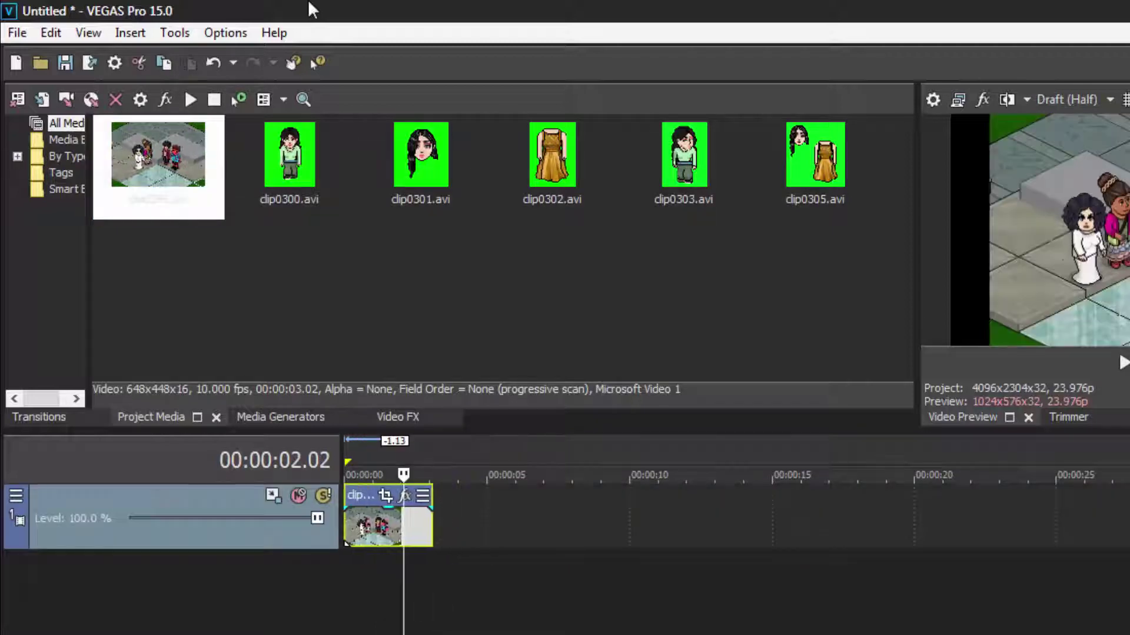
key("ctrl+Home")
scroll(465, 518, "up", 3)
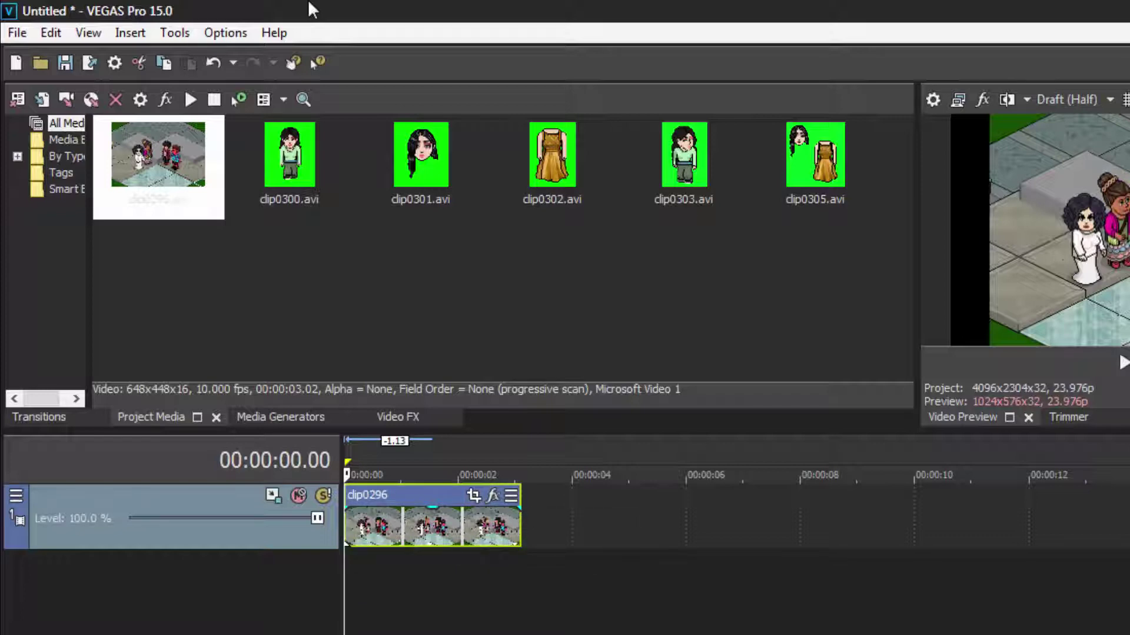
Step: Show the Chroma Keyer presets, and insert an empty video track above the clip0296 track
left_click(397, 417)
left_click(104, 287)
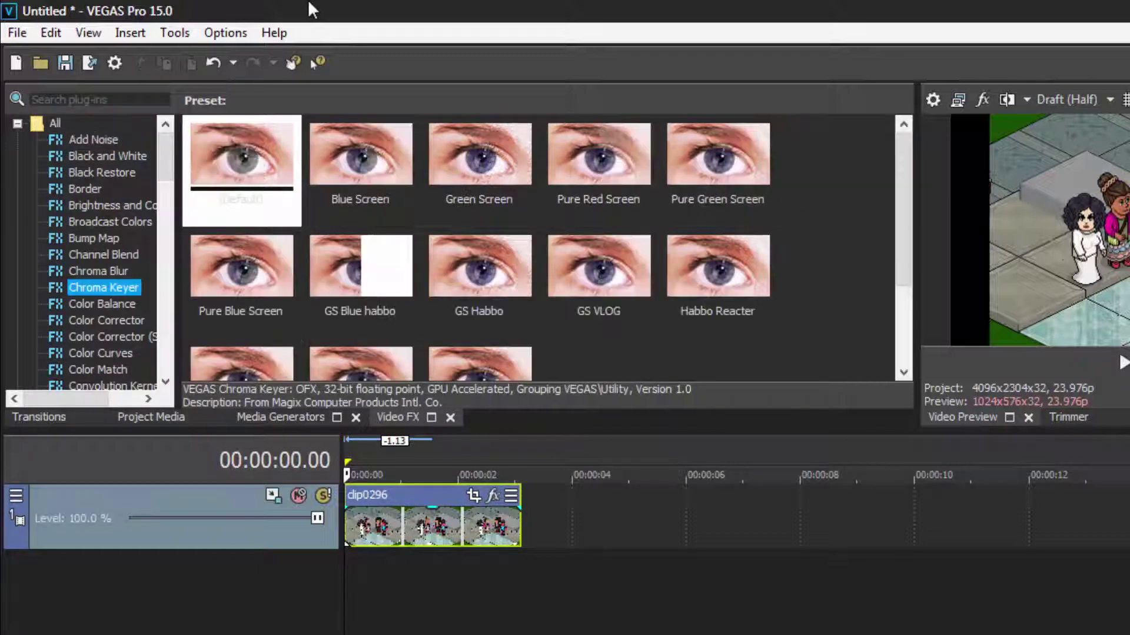
right_click(241, 542)
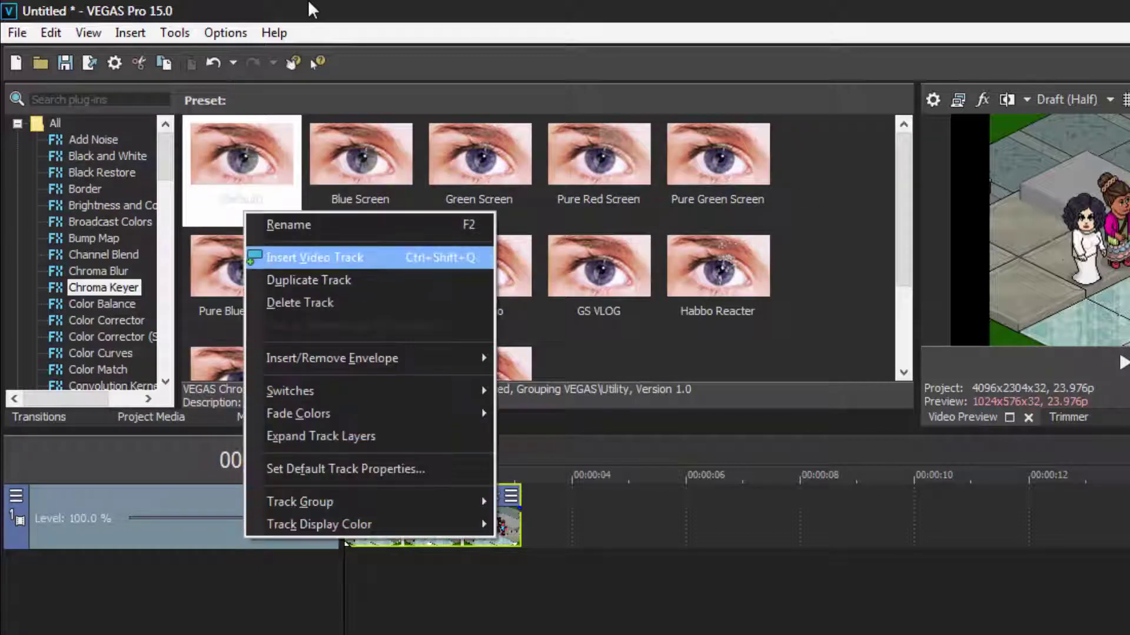
left_click(317, 257)
Step: Place clip0303.avi from the project media at the start of the new upper track
left_click(39, 417)
key("alt+1")
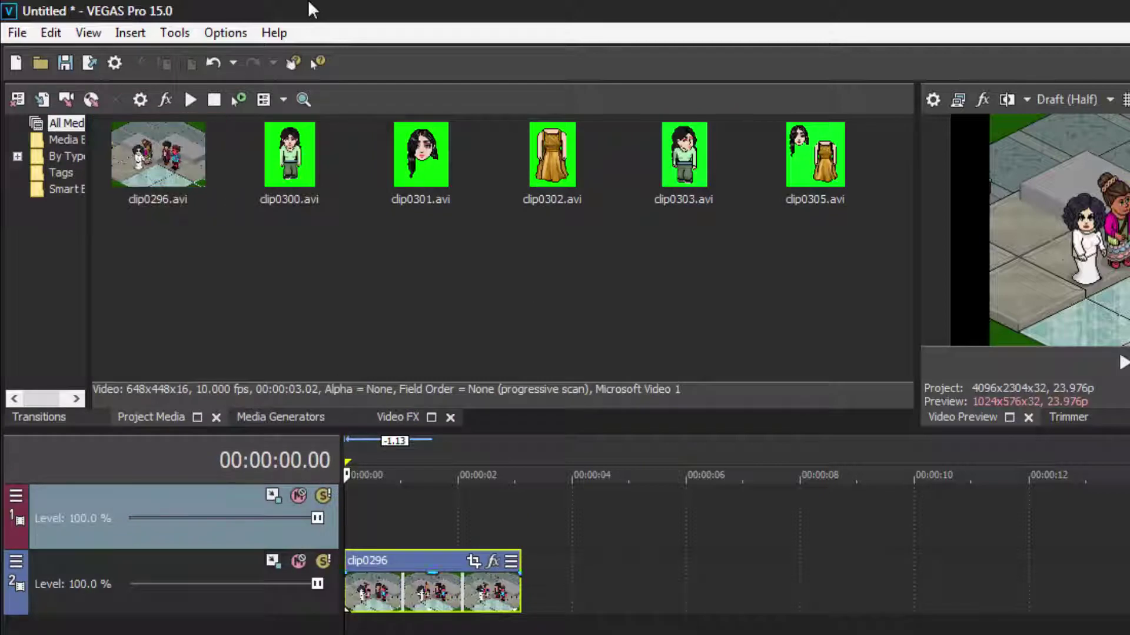
key("Right")
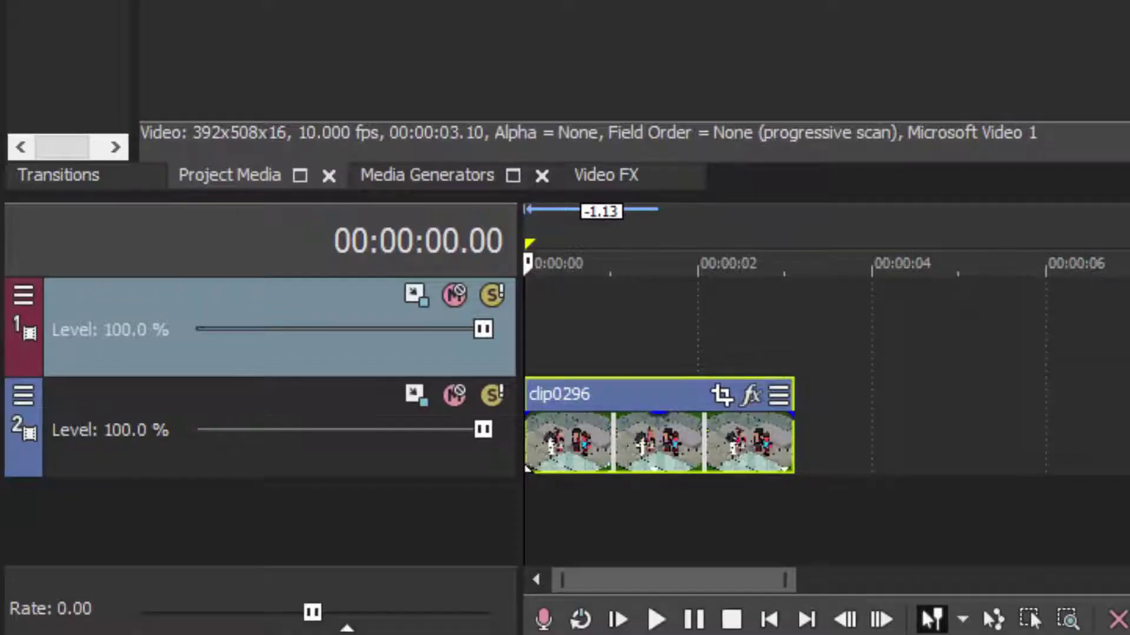
left_click_drag(530, 177, 529, 329)
left_click(571, 329)
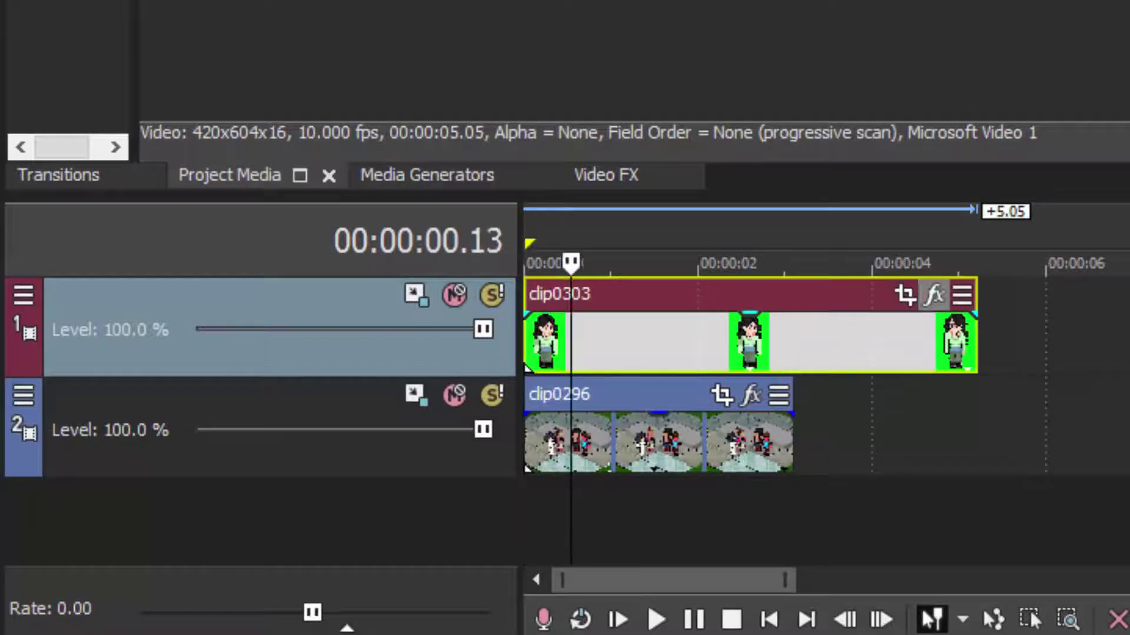
Step: Add the VEGAS Chroma Keyer effect to the clip0303 event
left_click(934, 294)
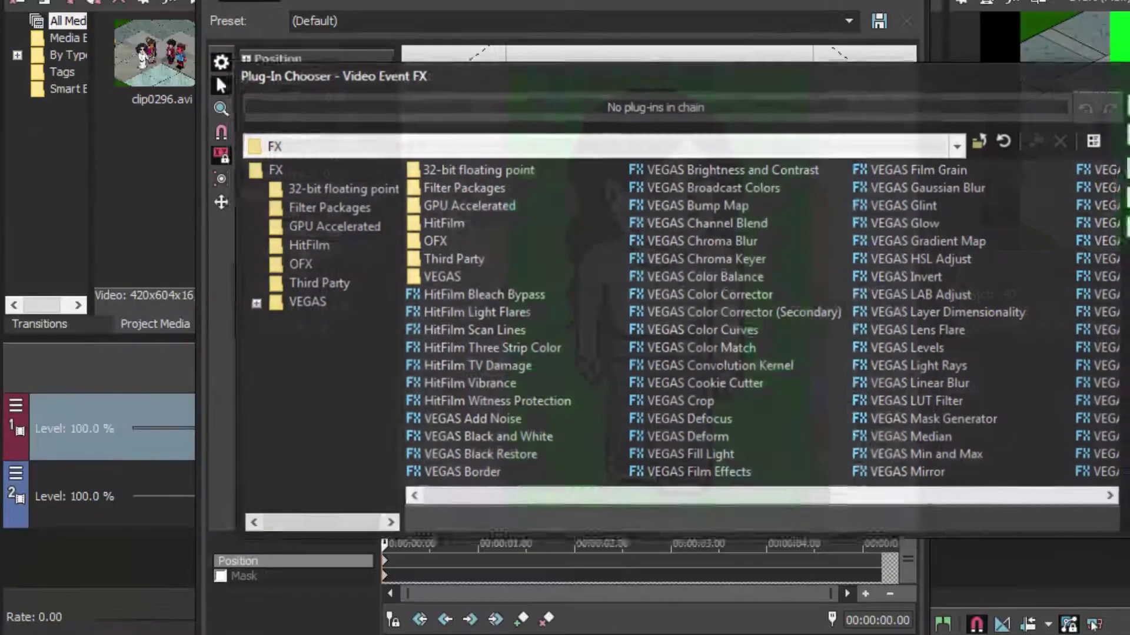
left_click_drag(625, 498, 762, 498)
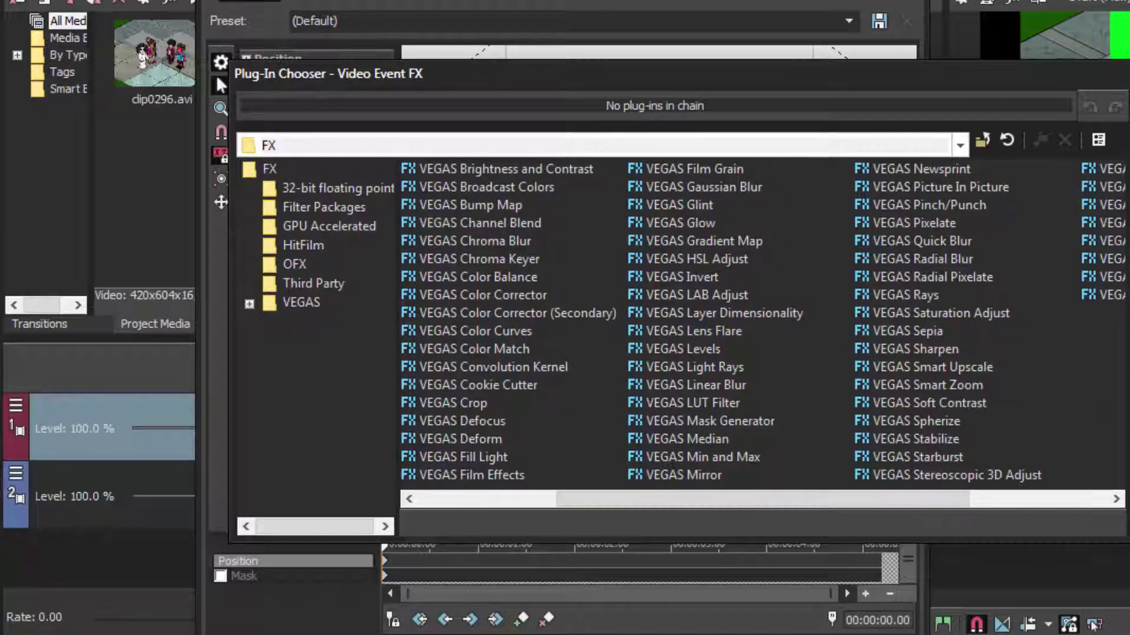
double_click(480, 259)
key("Return")
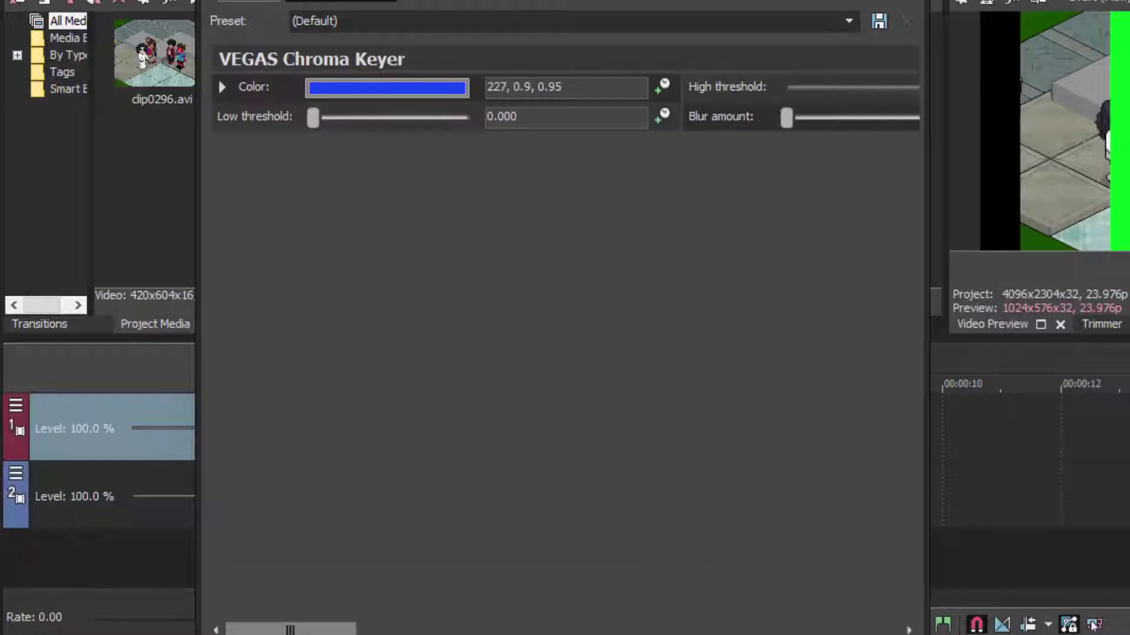
Step: Sample the green background of clip0303 in the preview as the Chroma Keyer color
left_click(222, 87)
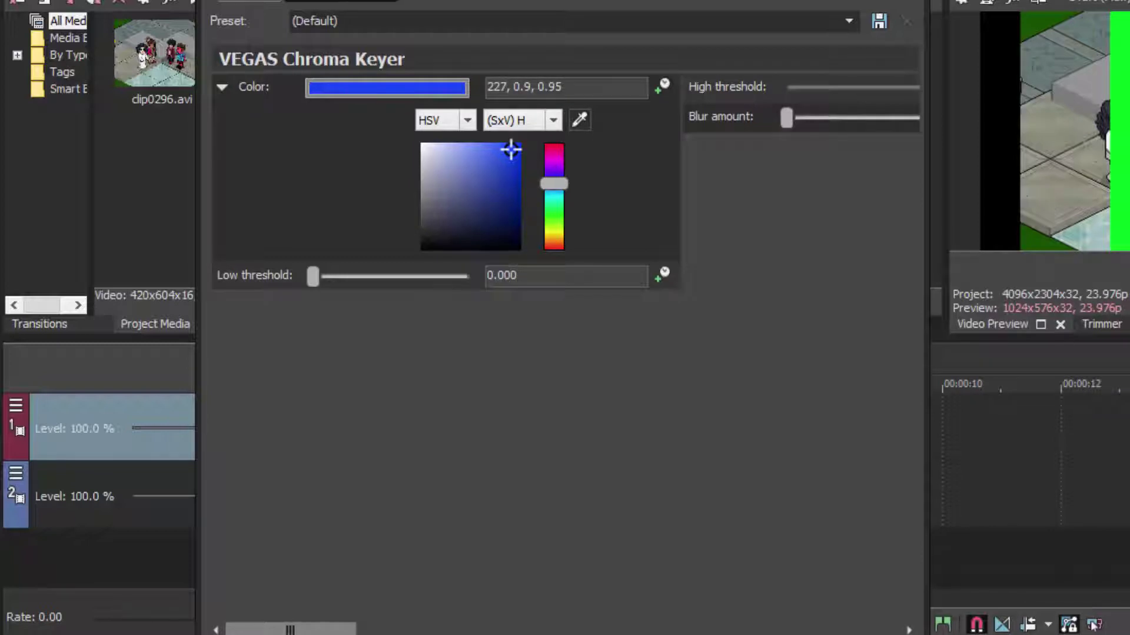
left_click(1121, 129)
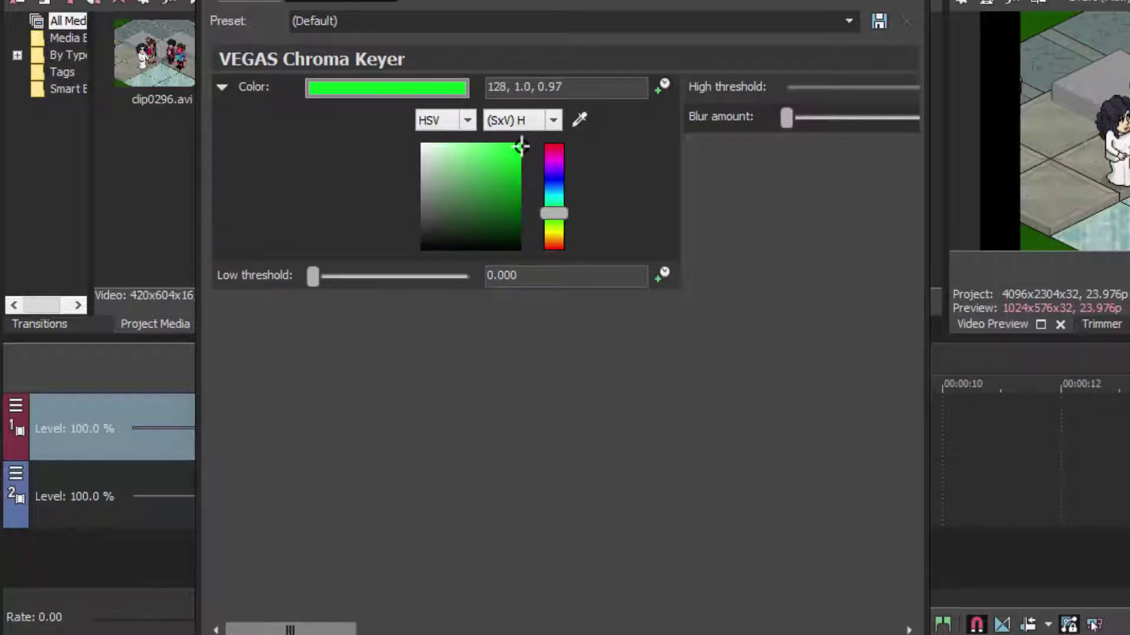
left_click_drag(927, 330, 1129, 329)
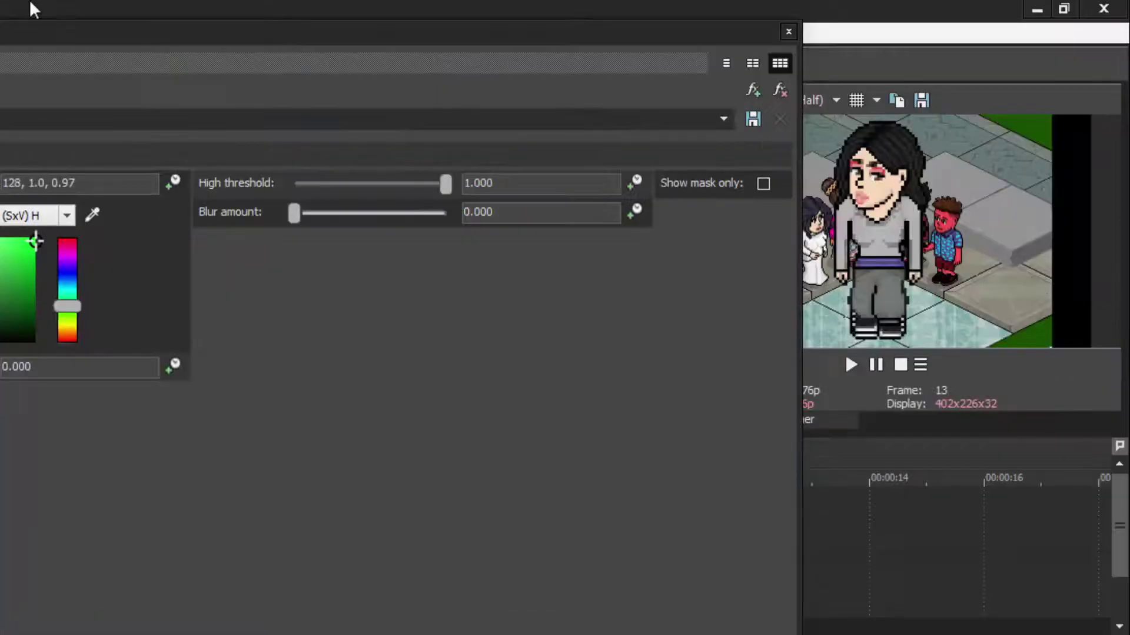
Step: Using the mask-only view, lower the Chroma Keyer high threshold to 0.803, and restore the normal view
key("space")
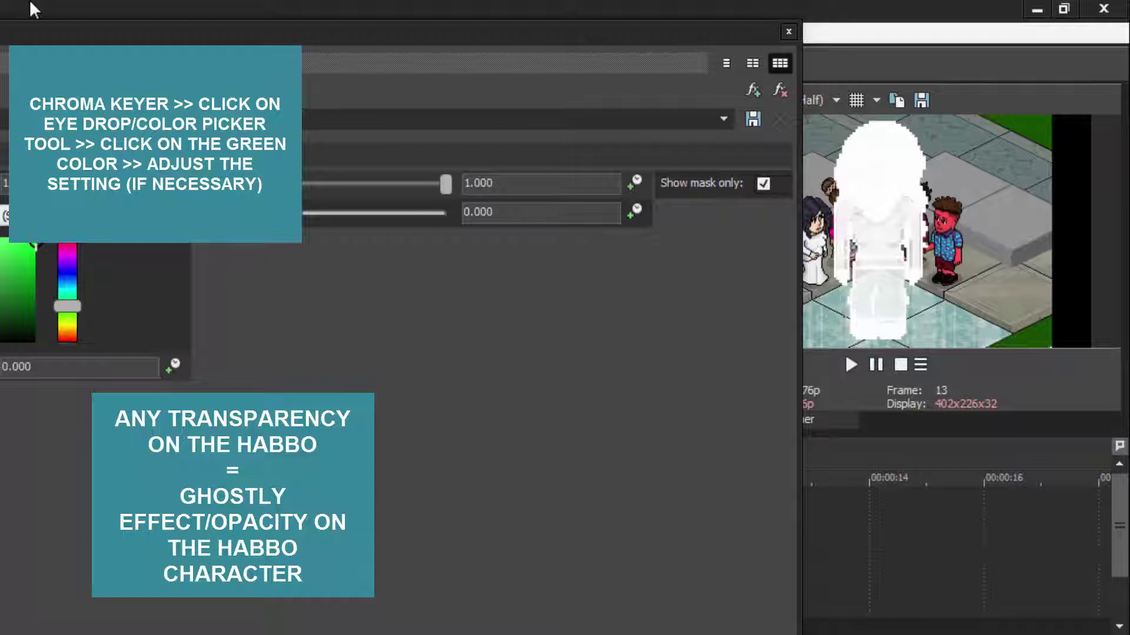
left_click_drag(446, 184, 416, 184)
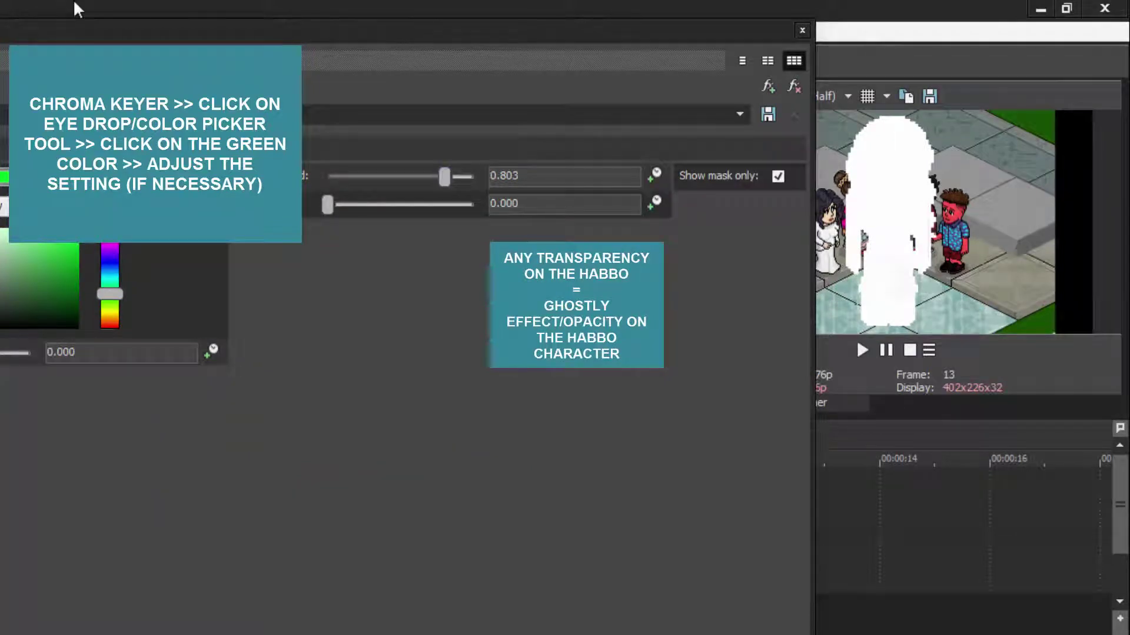
key("space")
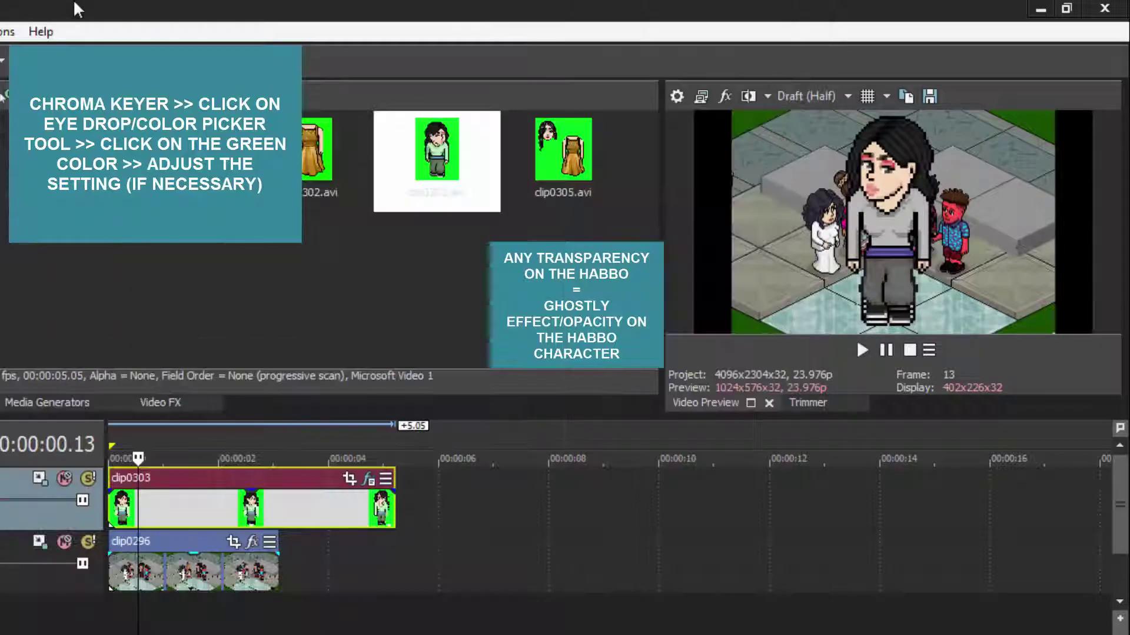
Step: In clip0303's Pan/Crop, apply the widescreen aspect ratio preset and enlarge the crop frame so the character stands small among the group
key("space")
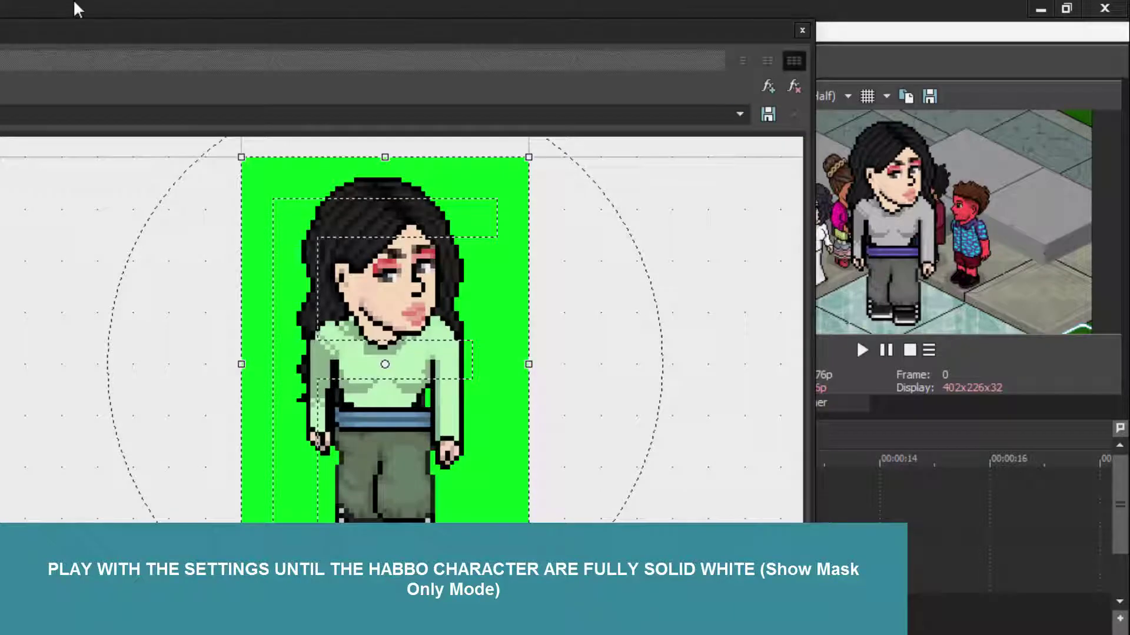
left_click(740, 114)
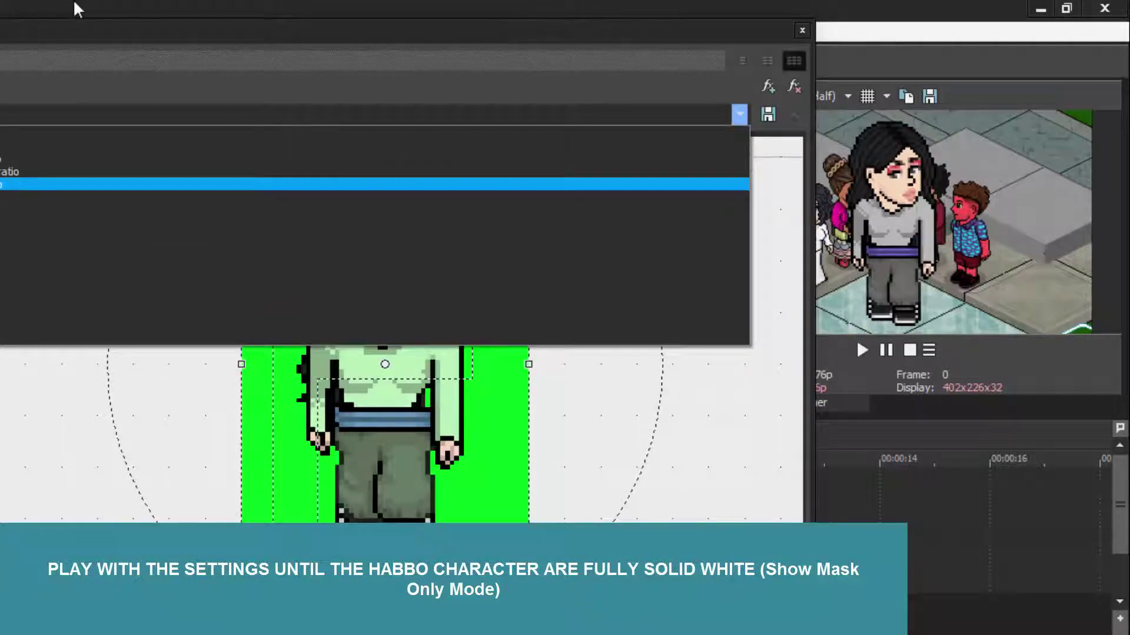
left_click(677, 171)
scroll(385, 364, "down", 12)
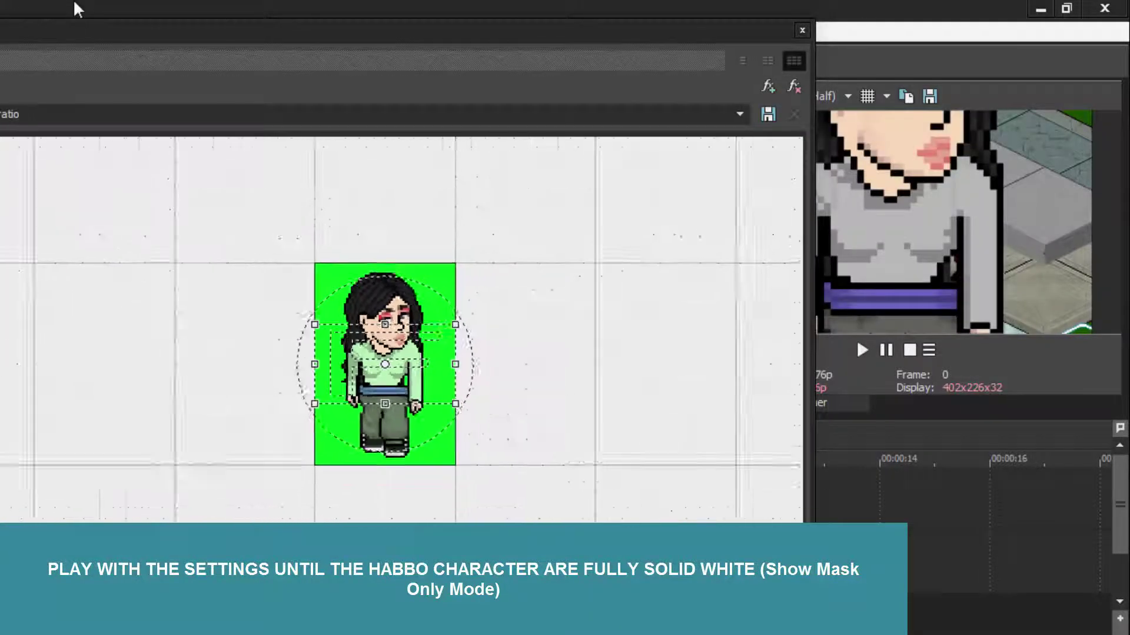
left_click_drag(431, 390, 537, 450)
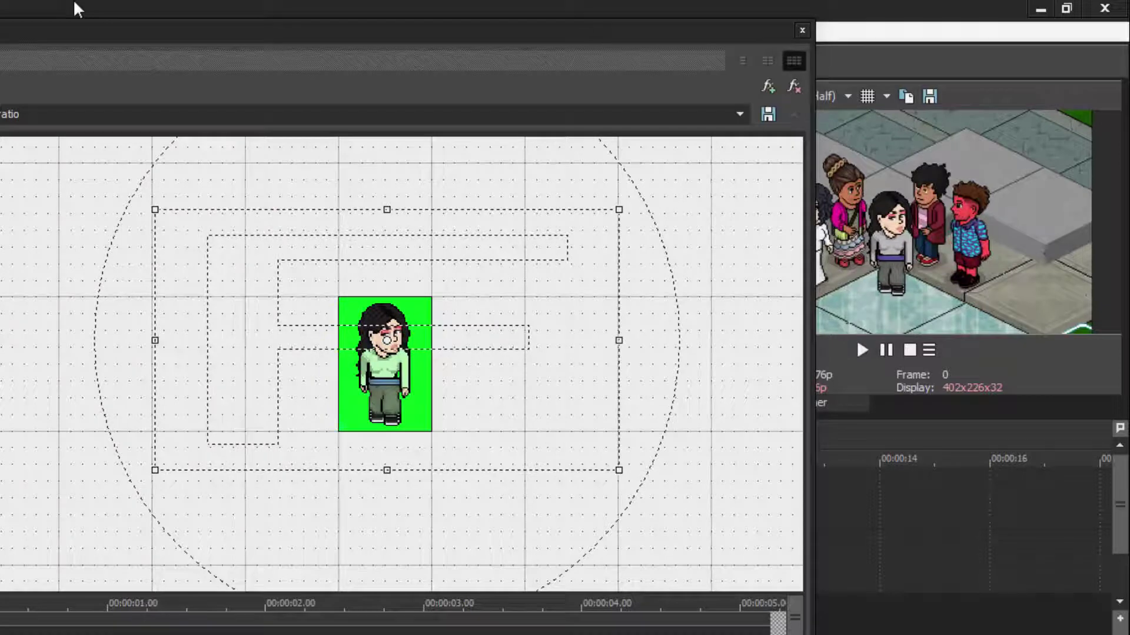
key("alt+F4")
Step: Play back the composite briefly, and extend clip0296 to end together with clip0303
key("space")
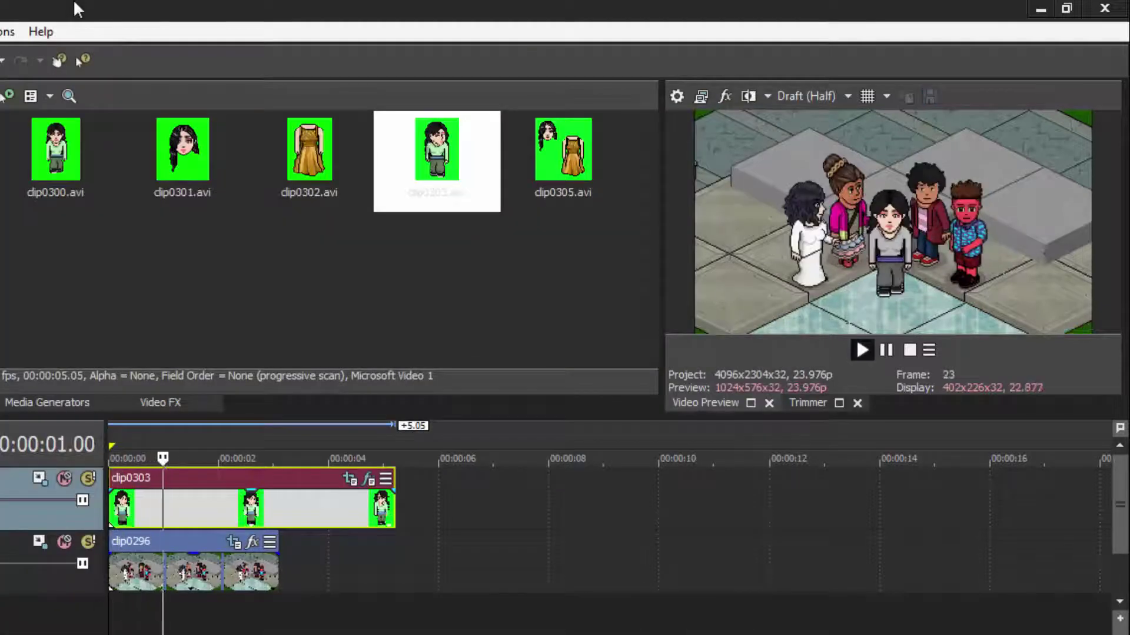
key("space")
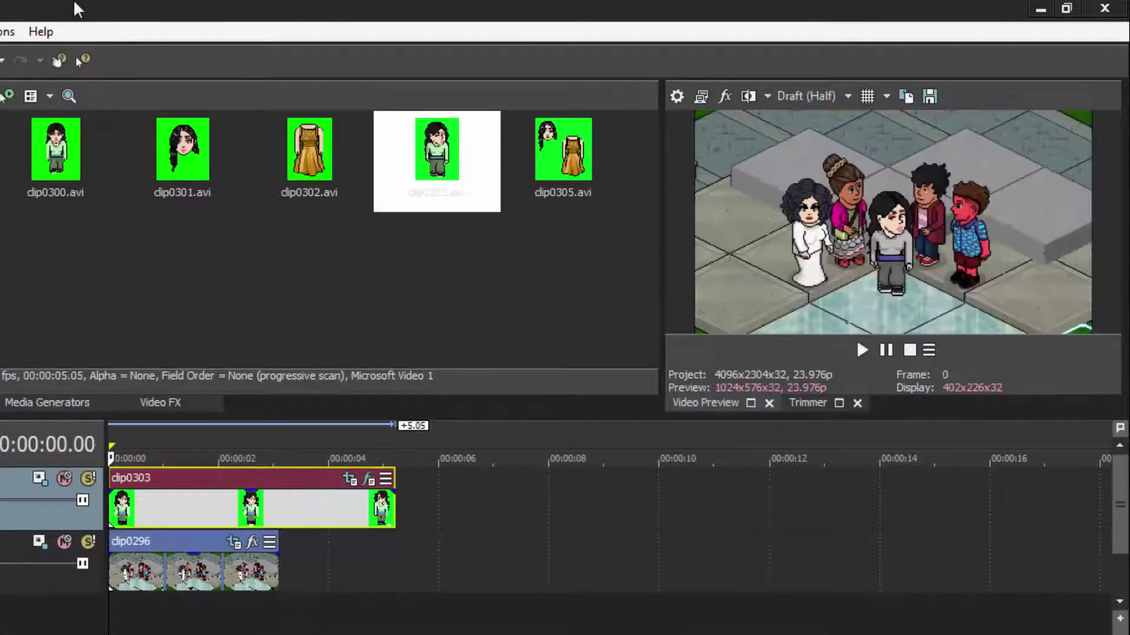
left_click_drag(278, 570, 395, 571)
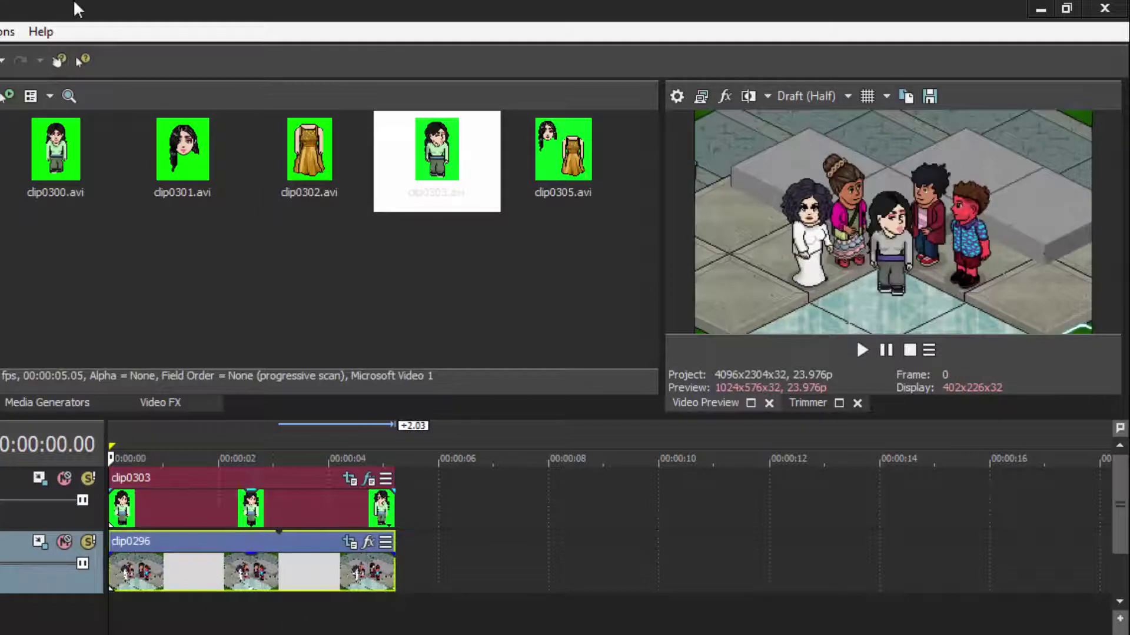
Step: Mark the length of clip0303 as the render region and render it to S1.MP4 with the XDCAM EX HQ 1920x1080-60i template
double_click(184, 509)
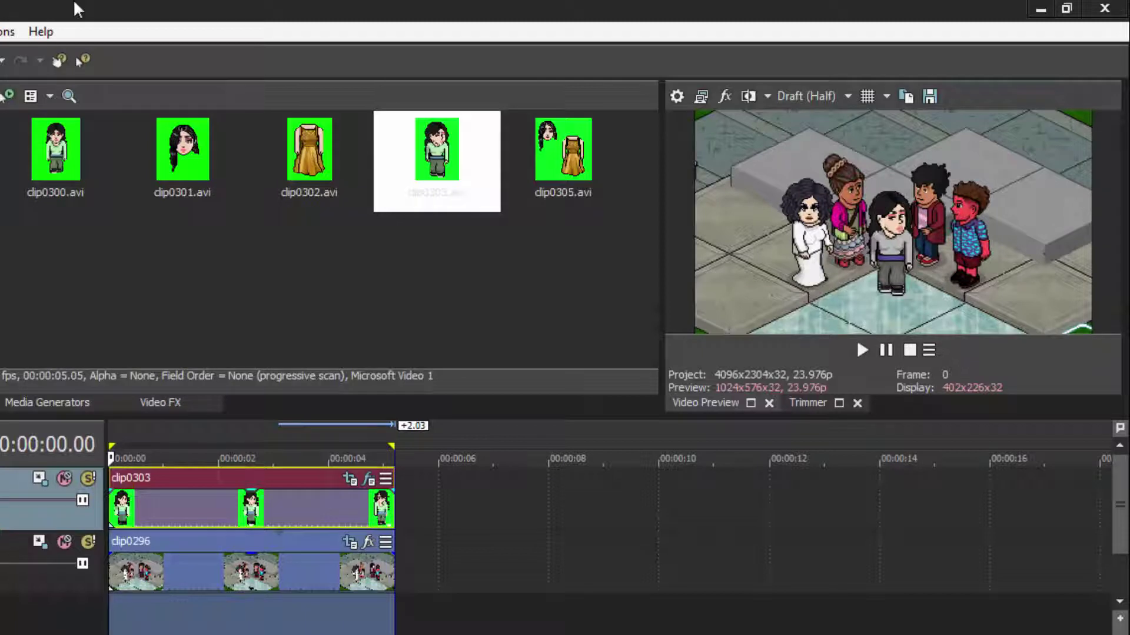
key("ctrl+m")
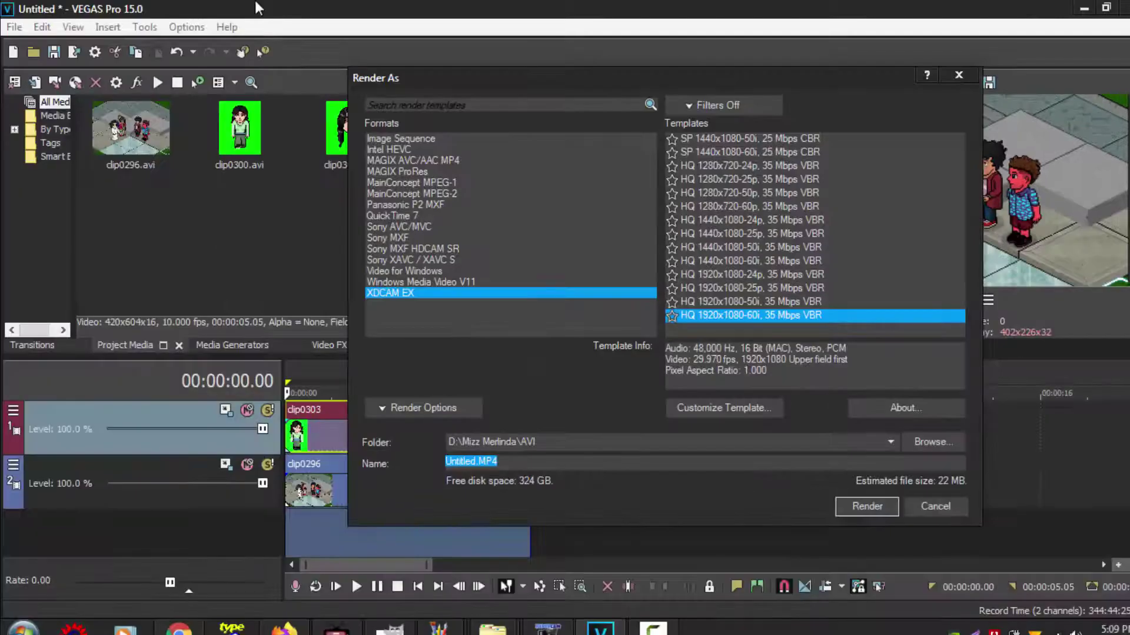
type("Sti")
key("Return")
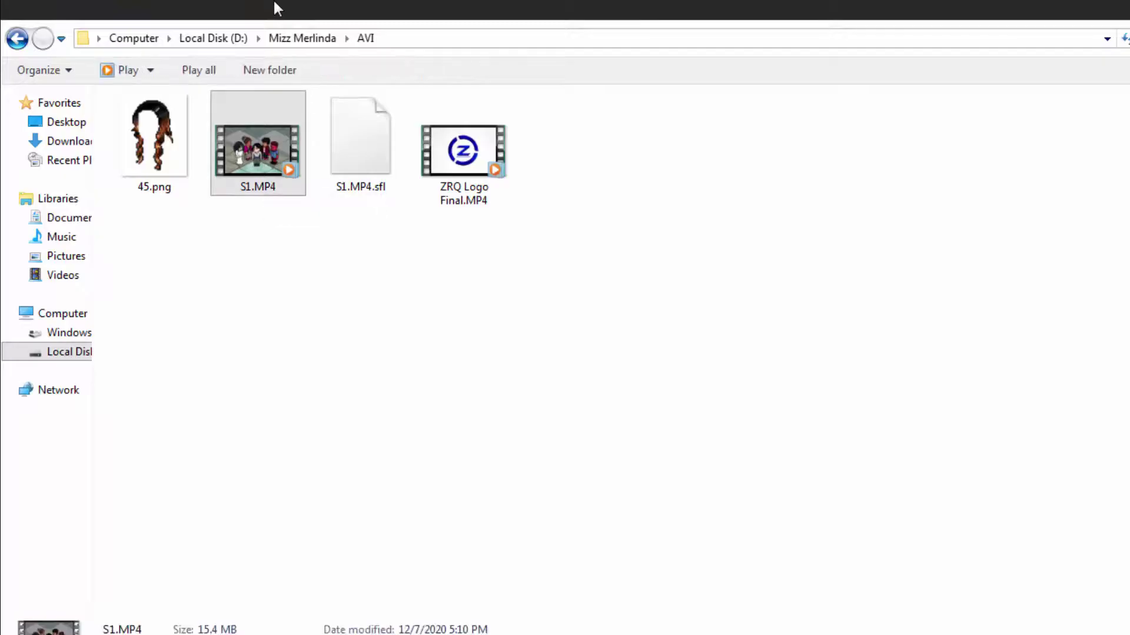
Step: Open the rendered S1.MP4 from its folder in the MPC-HC x64 player
key("Return")
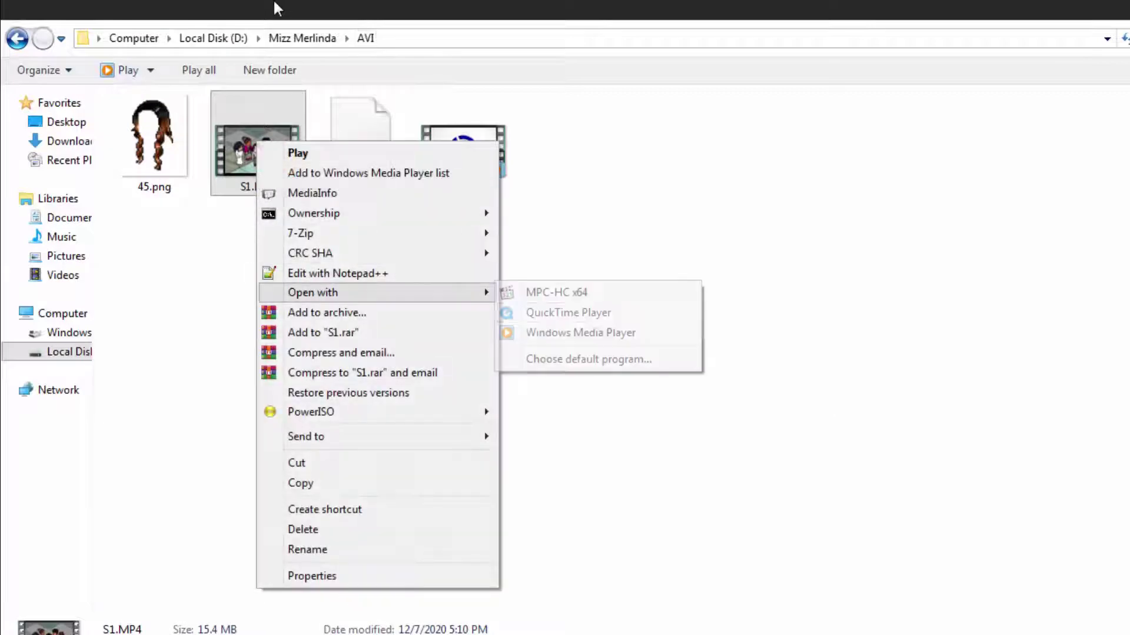
key("Right")
key("Return")
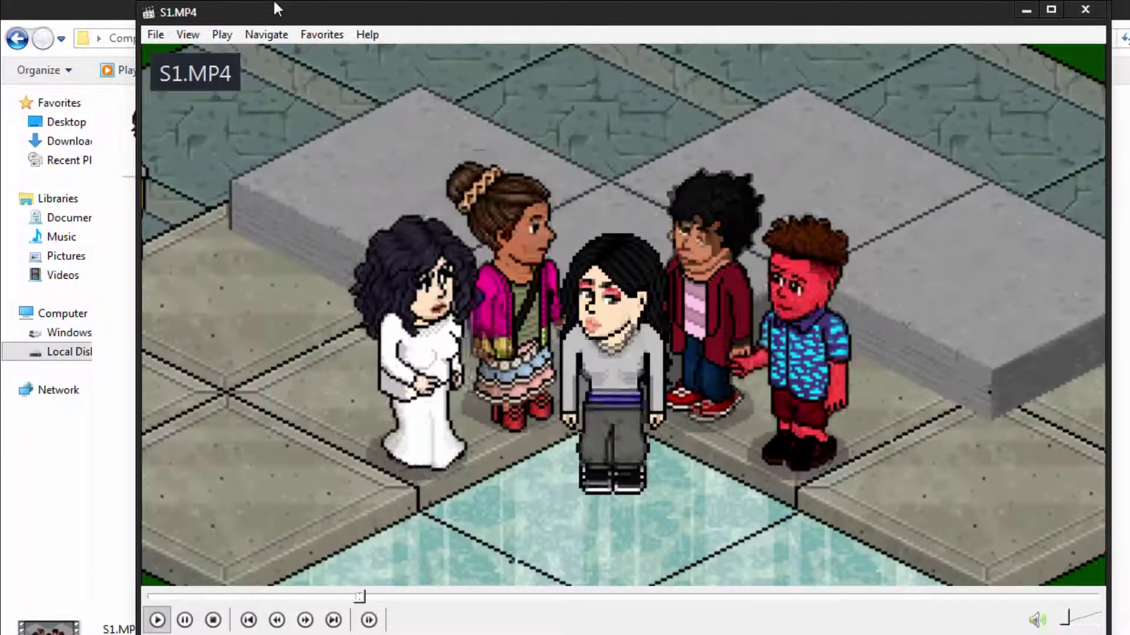
Step: Watch S1.MP4 in full screen to check the keyed character against the background, and close the player
key("alt+Return")
key("space")
key("space")
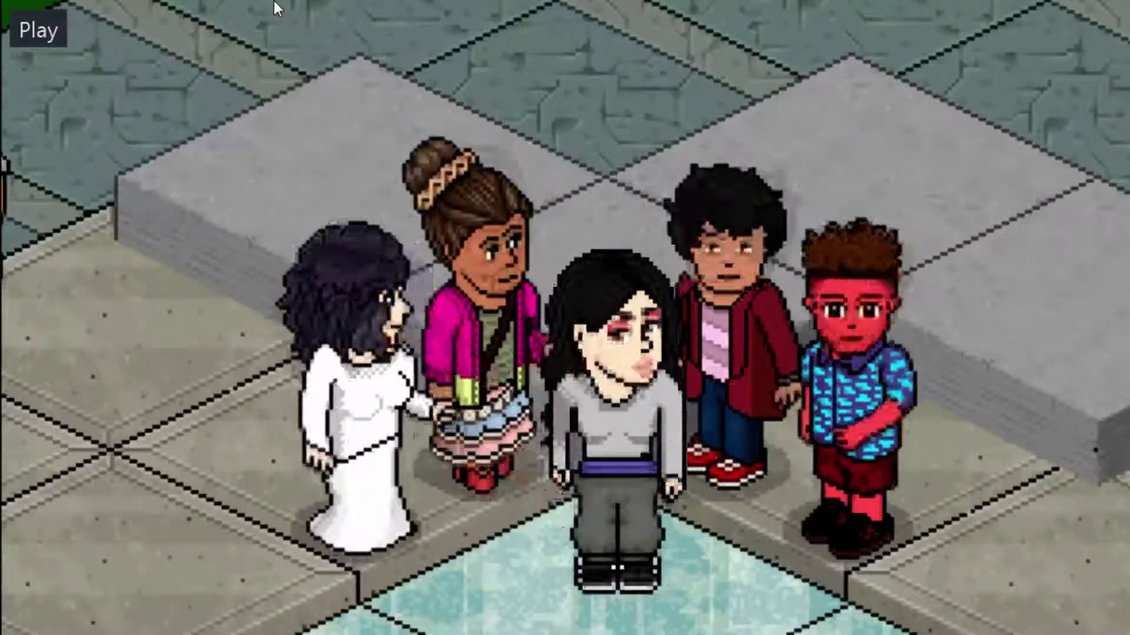
key("alt+Return")
key("alt+F4")
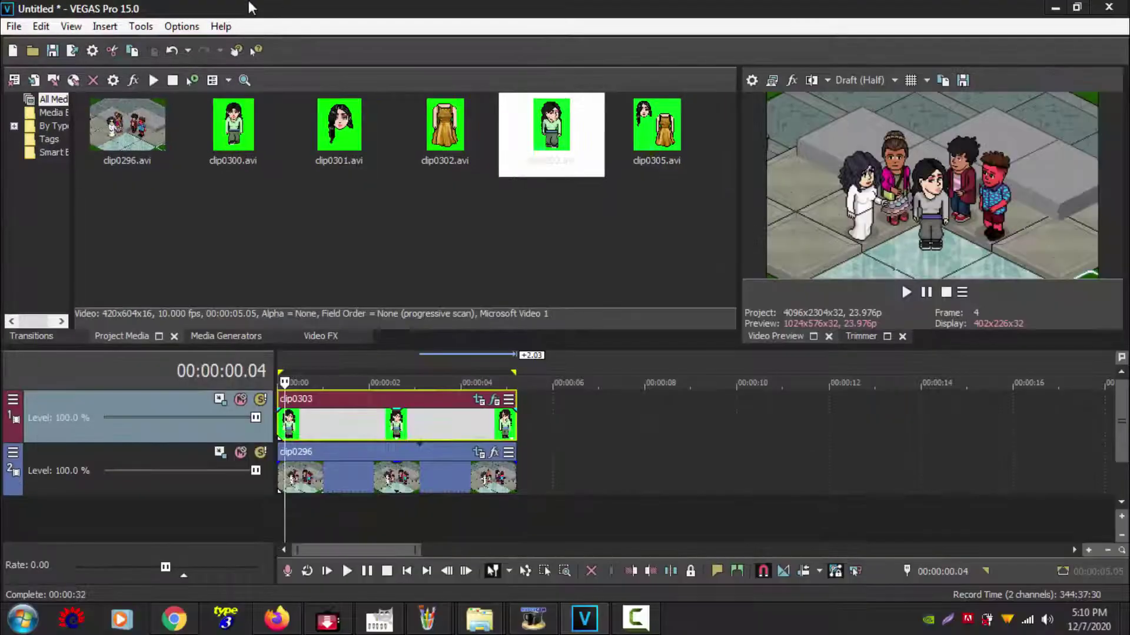
Step: Set clip0296's crop to the 16:9 Widescreen TV aspect ratio and shrink the frame to zoom in on the background characters
left_click(479, 453)
left_click(804, 95)
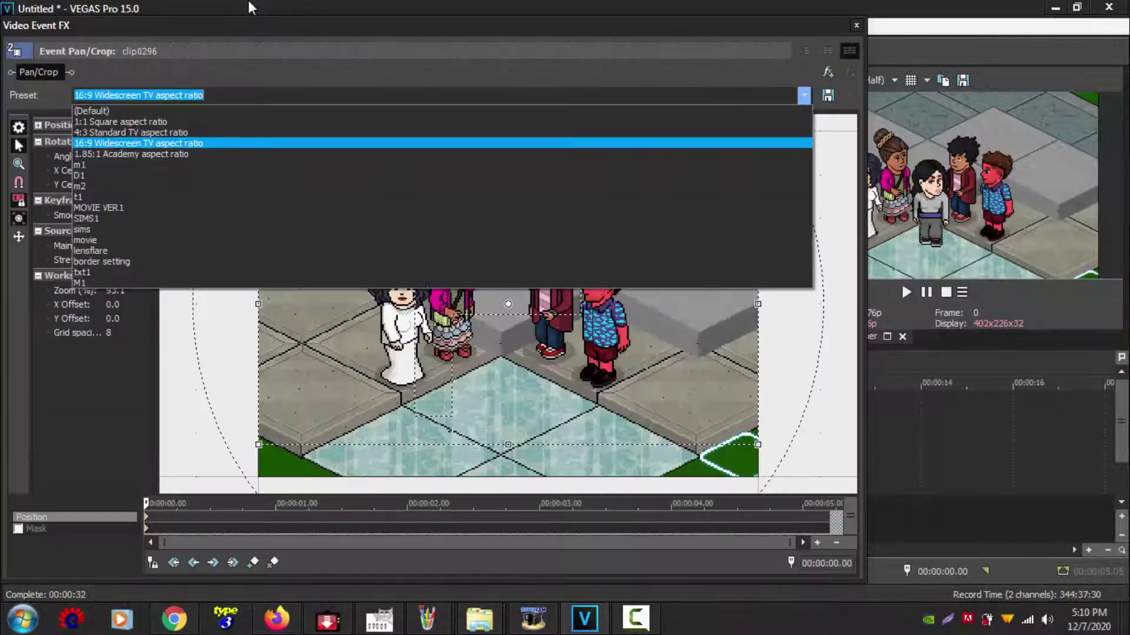
left_click(141, 143)
left_click_drag(757, 164, 643, 228)
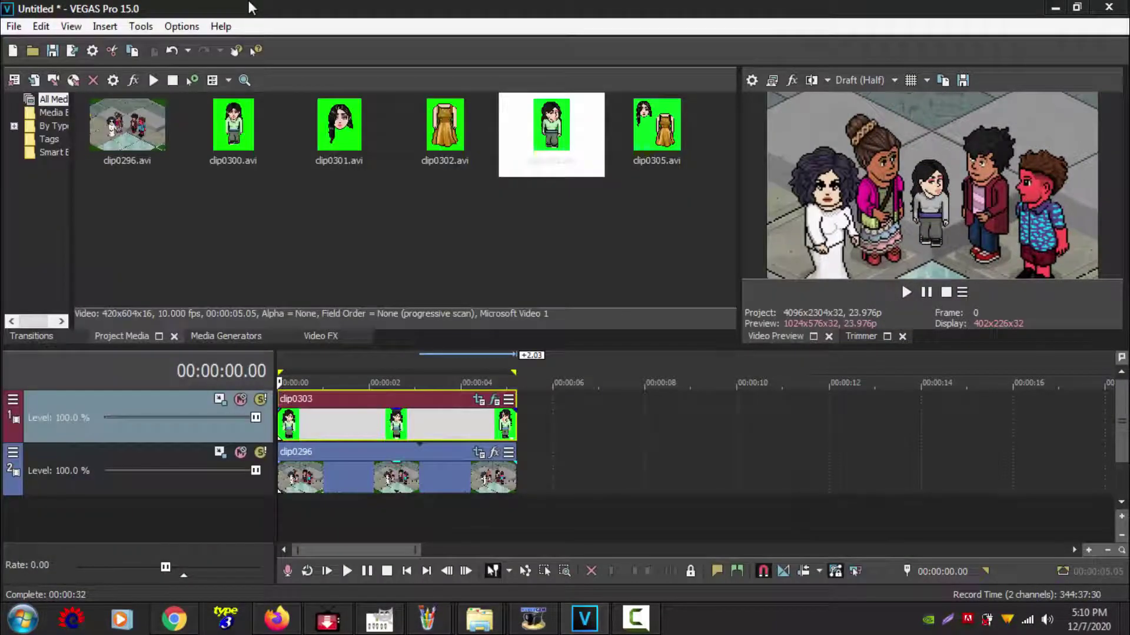
Step: Shrink clip0303's pan/crop frame to enlarge the keyed character in the composite
left_click(479, 400)
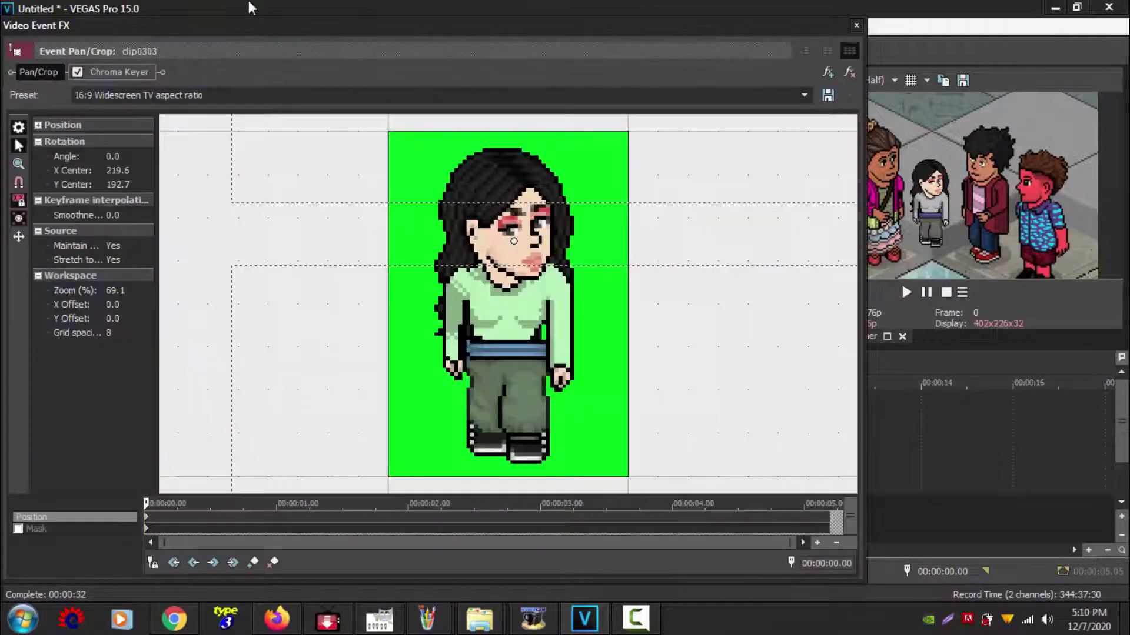
scroll(508, 304, "down", 3)
mouse_move(746, 143)
left_mouse_down()
mouse_move(613, 222)
mouse_move(656, 197)
left_mouse_up()
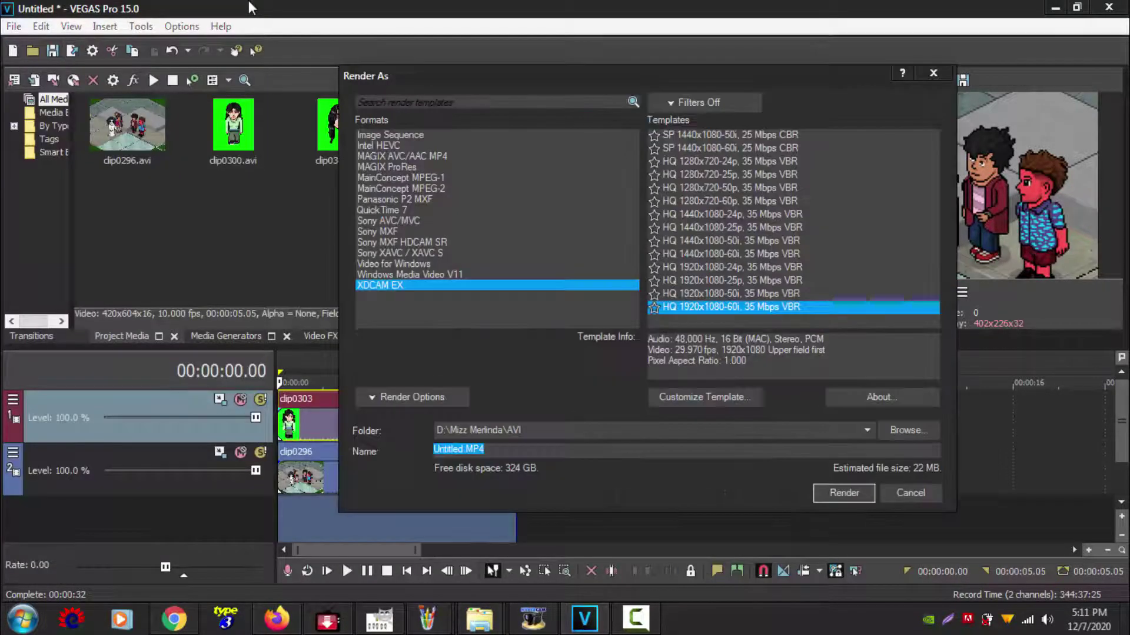
Step: Render the close-up composite under the name Closeupshot with the XDCAM EX HQ 1920x1080-60i, 35 Mbps VBR template
type("Closeupshot")
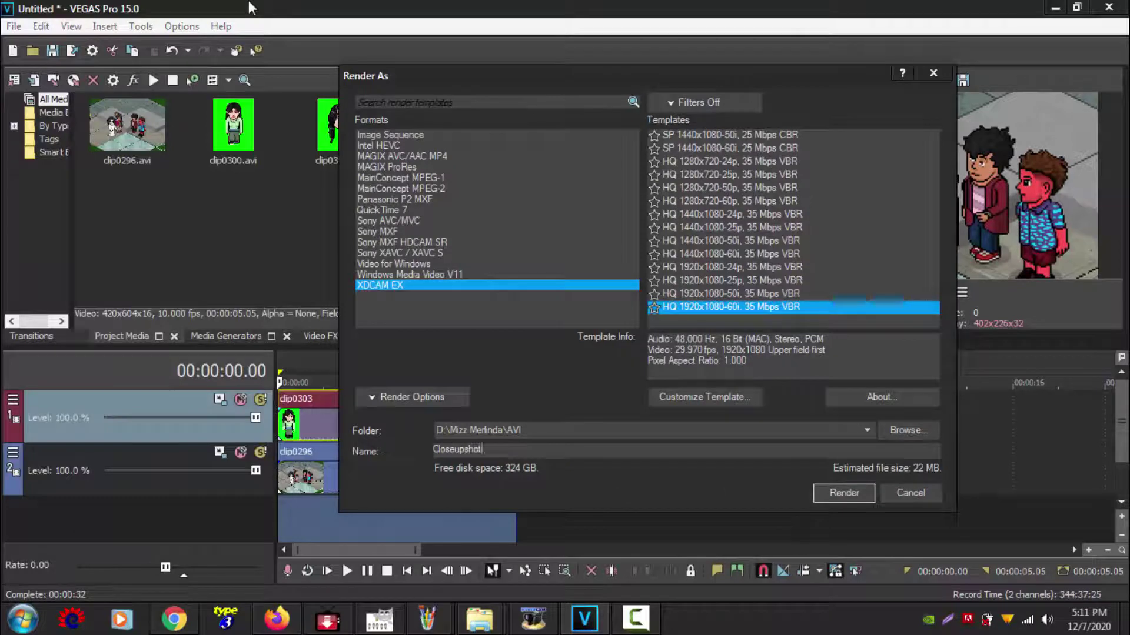
key("Return")
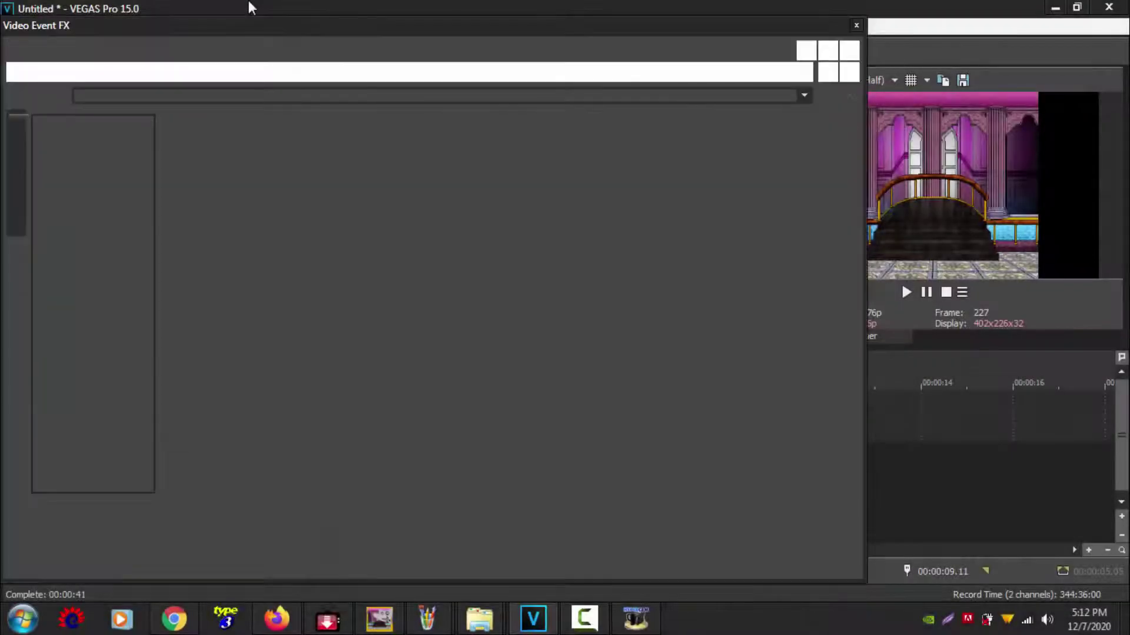
Step: Try repositioning clip0306's 16:9 crop frame vertically, freely, and horizontally only with the different movement restrictions
key("Return")
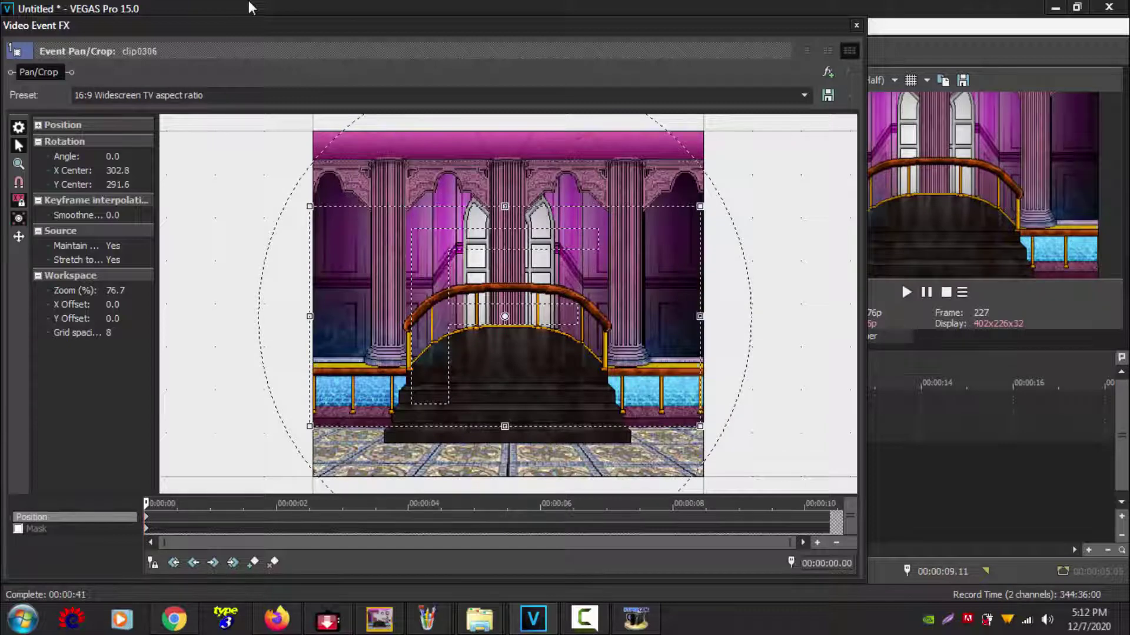
key("ctrl+z")
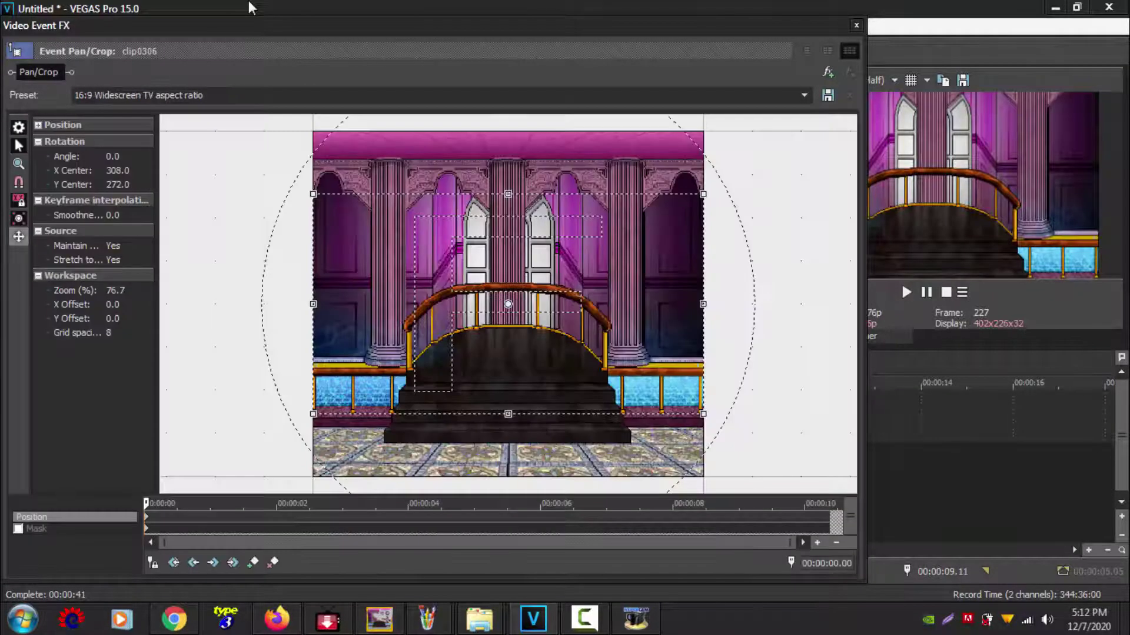
left_click(19, 236)
mouse_move(508, 304)
left_mouse_down()
mouse_move(507, 189)
mouse_move(507, 356)
mouse_move(508, 246)
left_mouse_up()
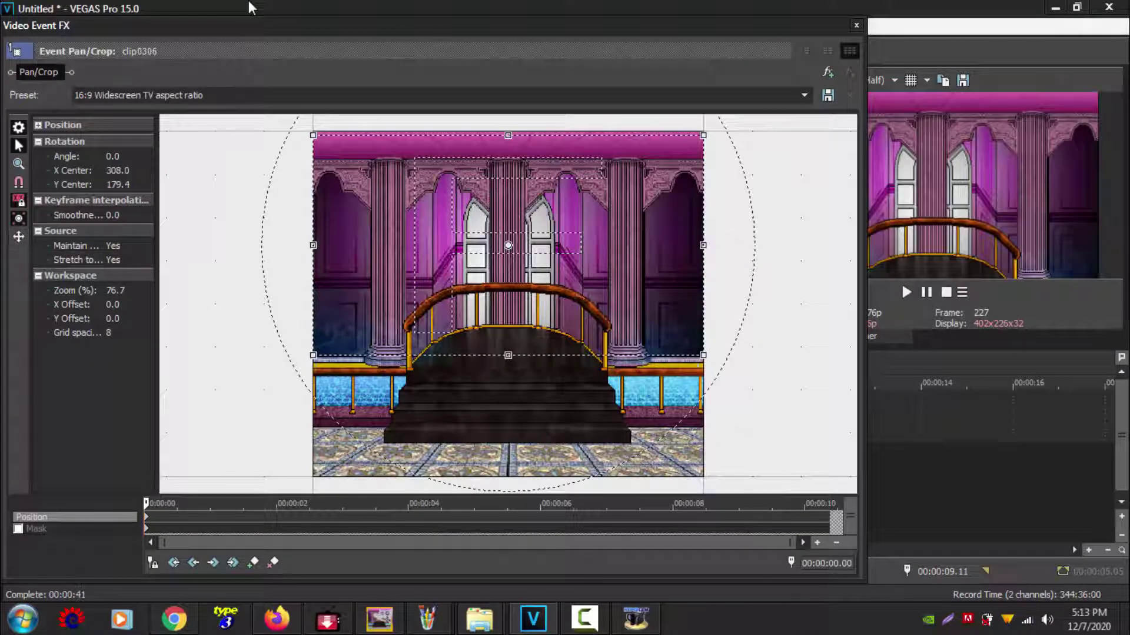
left_click_drag(494, 258, 600, 306)
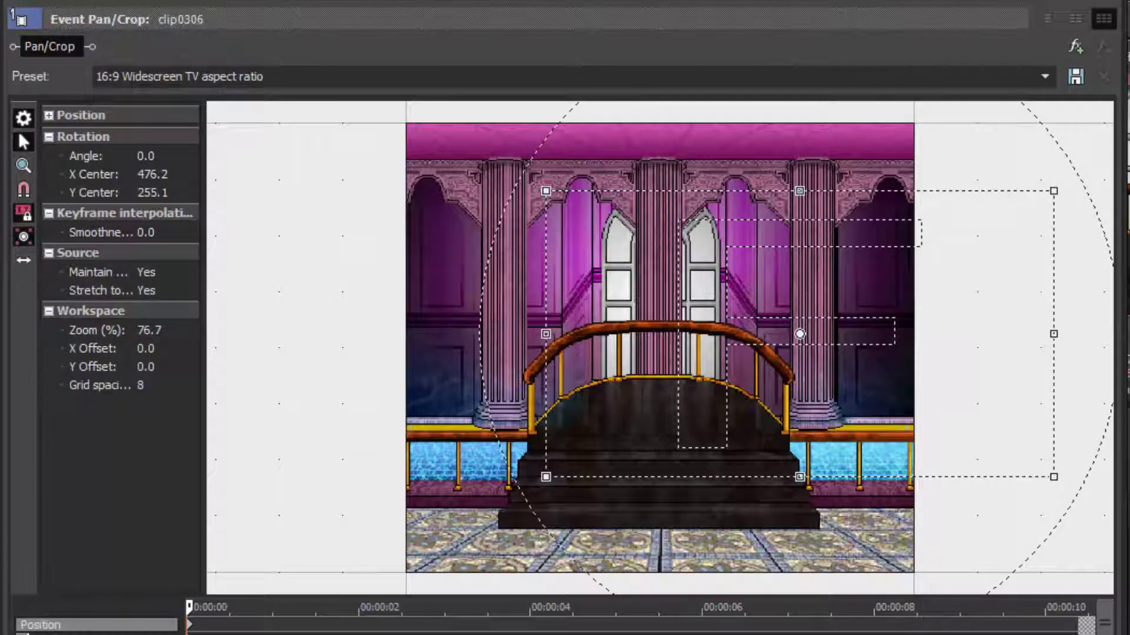
left_click_drag(698, 308, 578, 308)
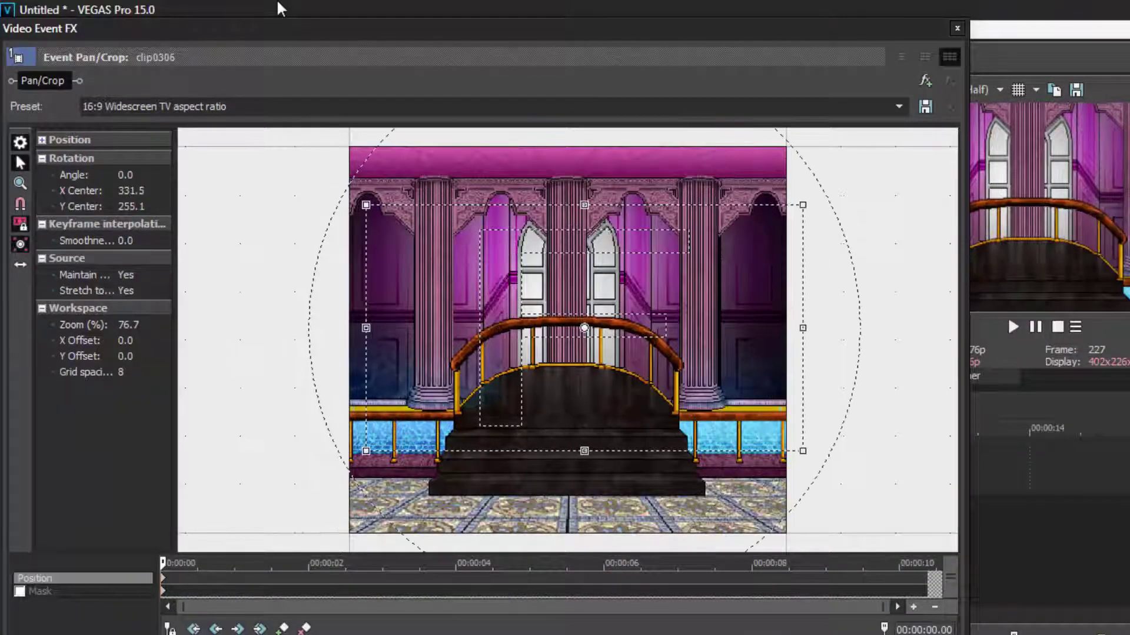
Step: Reset clip0306's crop to the 16:9 Widescreen TV aspect ratio, shrink the frame around the staircase and shift it slightly down
left_click(20, 265)
left_click(899, 107)
left_click(154, 161)
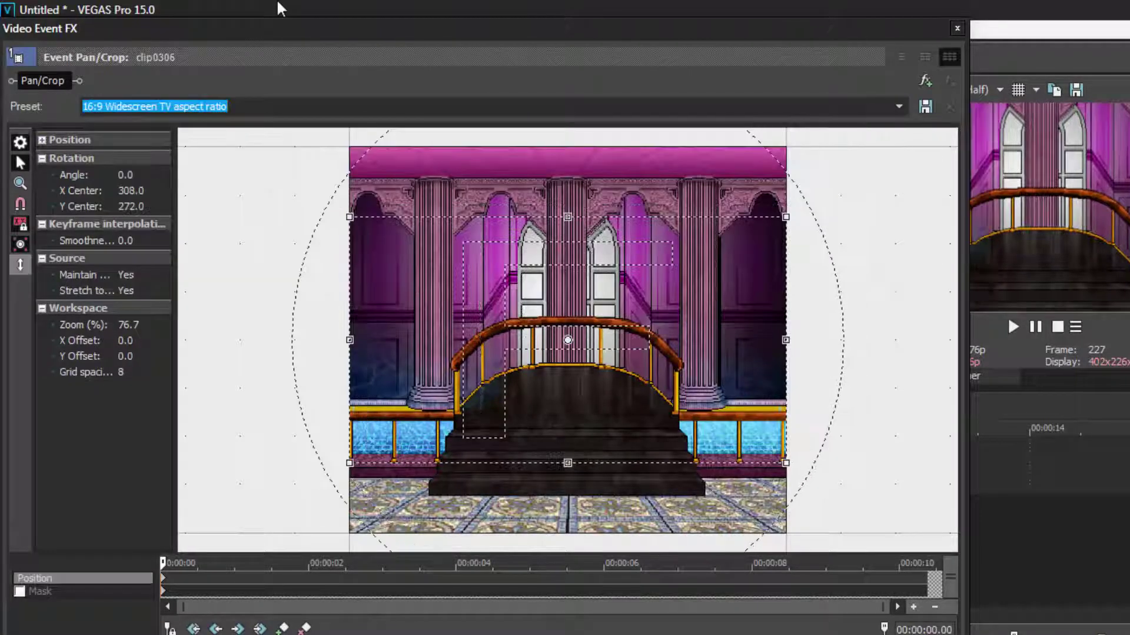
left_click(20, 265)
left_click(20, 265)
left_click_drag(349, 217, 424, 260)
left_click_drag(482, 306, 482, 319)
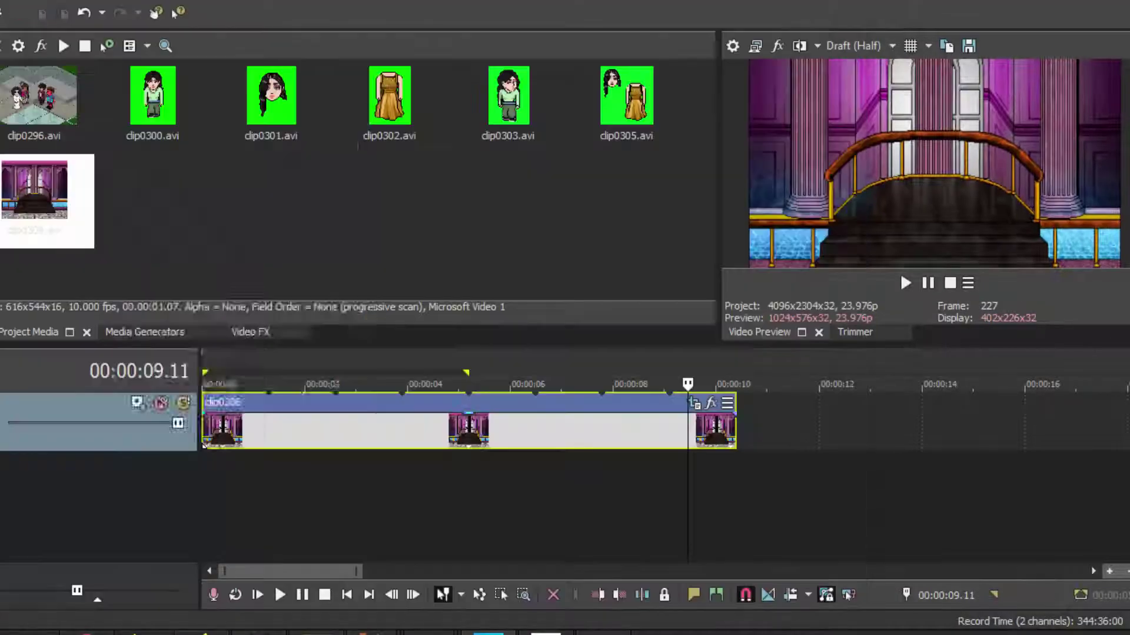
Step: Insert a new video track above clip0306 and place clip0305 at its start
right_click(131, 440)
left_click(226, 181)
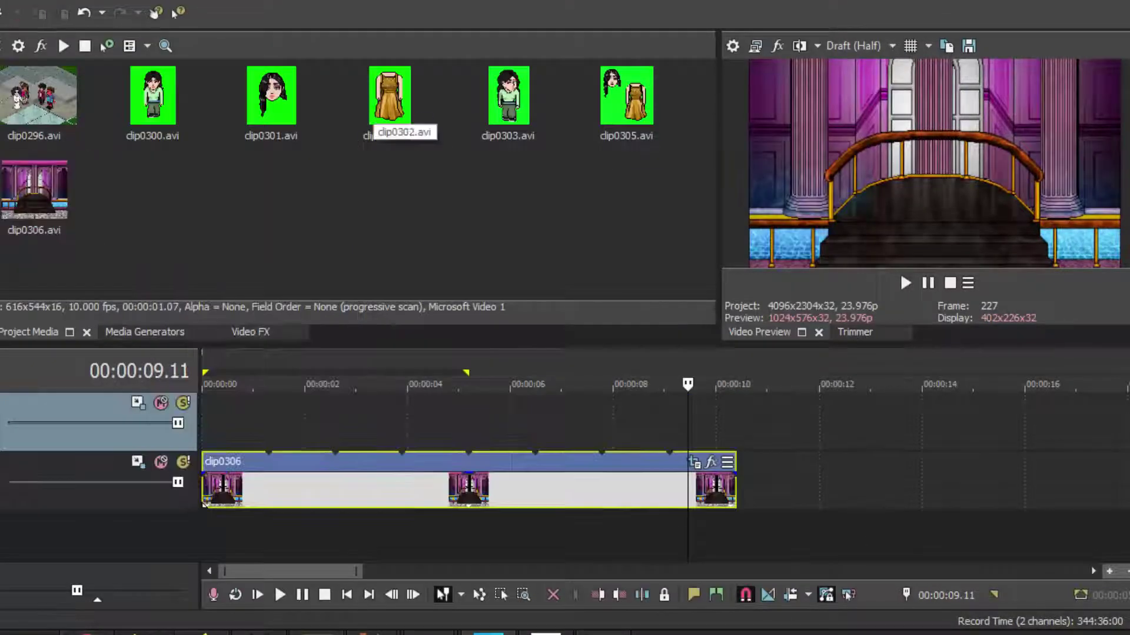
left_click_drag(626, 97, 205, 423)
left_click(232, 430)
scroll(232, 429, "up", 2)
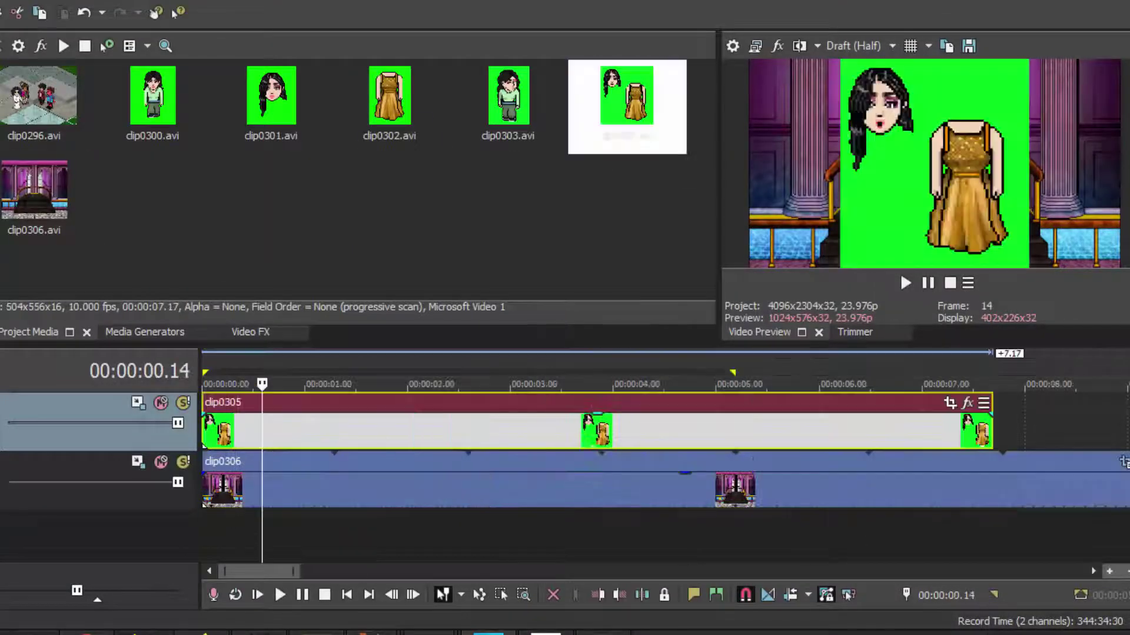
Step: Apply the default Chroma Keyer to the clip0305 track, key out the green background, and set the high threshold to 0.810 using the mask view
left_click(251, 333)
left_click_drag(105, 94, 94, 422)
left_click(915, 188)
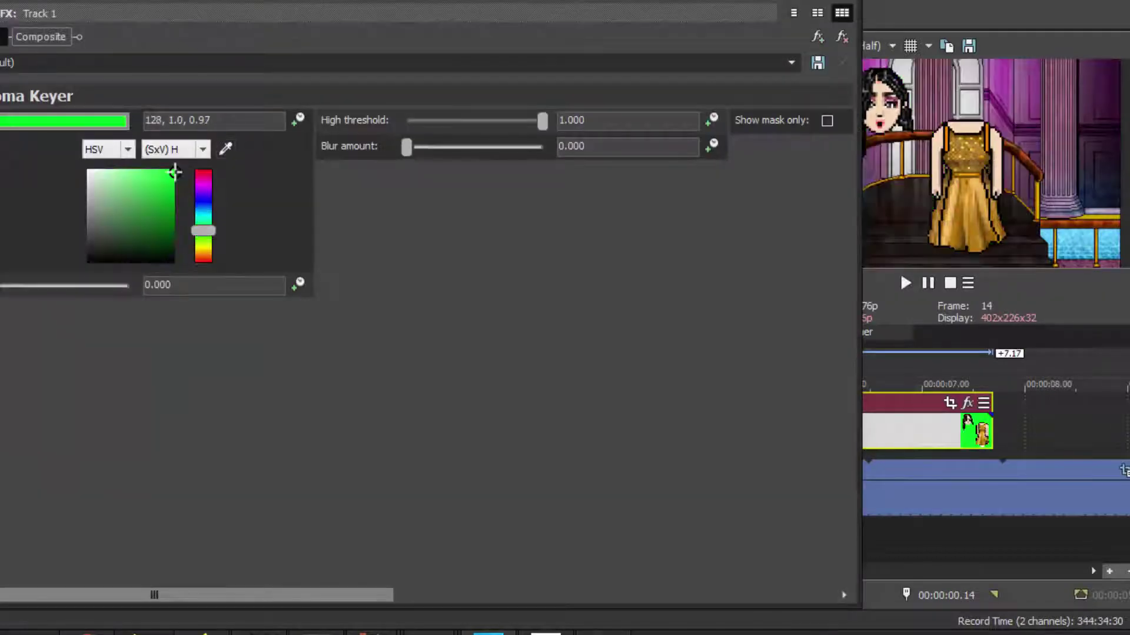
left_click(826, 121)
left_click_drag(540, 121, 516, 121)
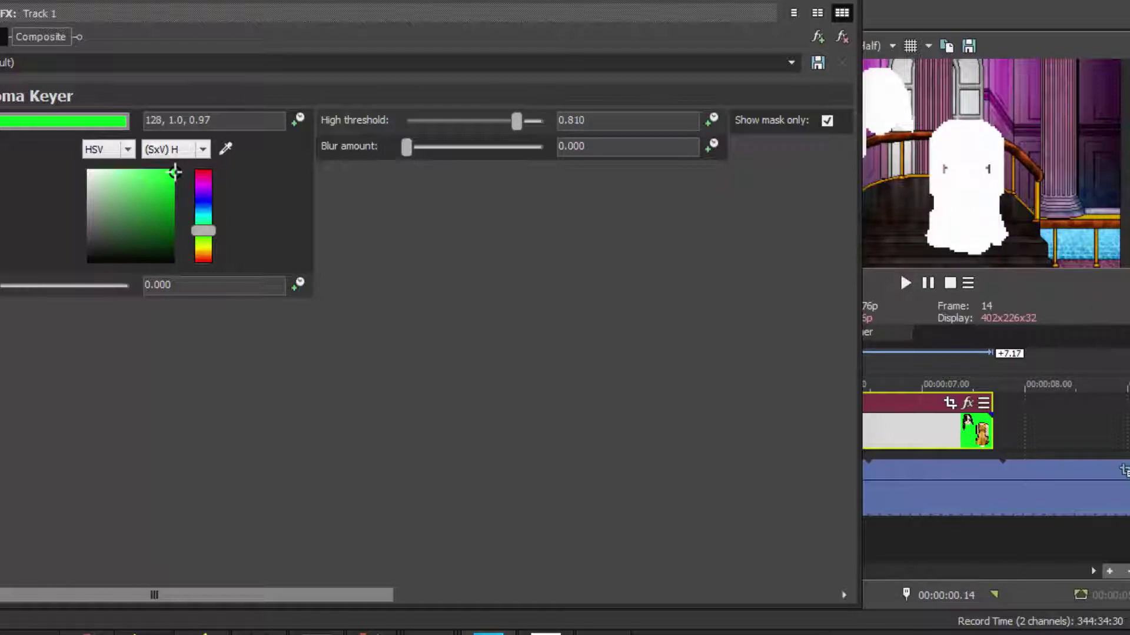
left_click(827, 121)
Step: Set clip0305's crop to 16:9 Widescreen TV aspect ratio with a larger, shifted frame, and readjust clip0306's crop behind the character
left_click(949, 403)
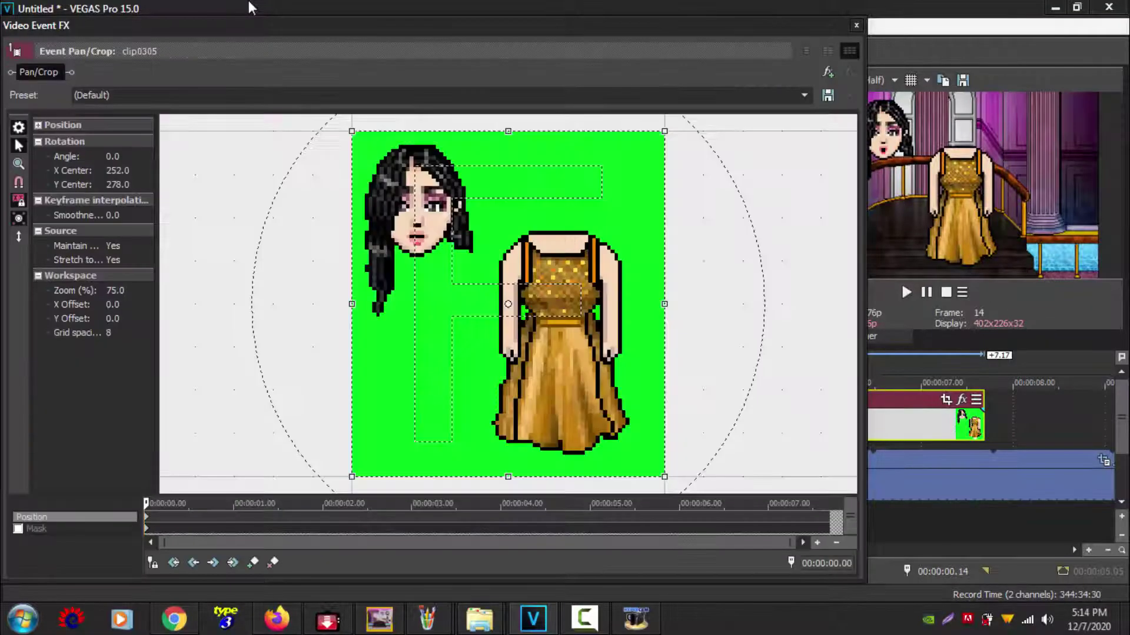
left_click(804, 95)
left_click(138, 143)
left_click(803, 95)
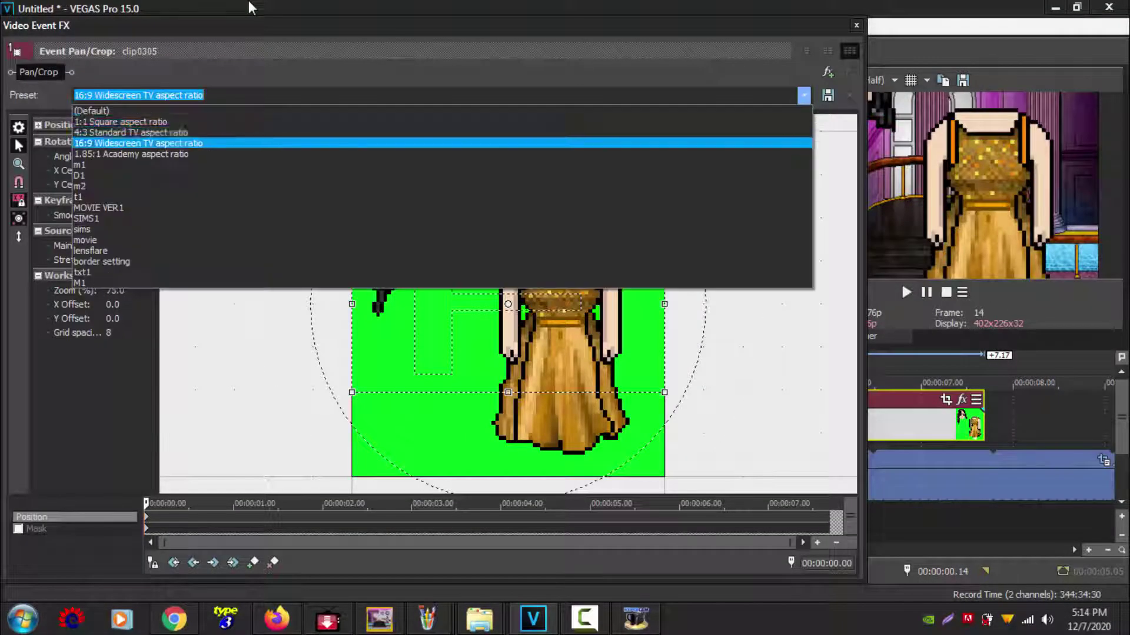
left_click(139, 144)
left_click_drag(352, 215, 55, 48)
left_click(18, 236)
left_click_drag(508, 304, 569, 321)
left_click(856, 25)
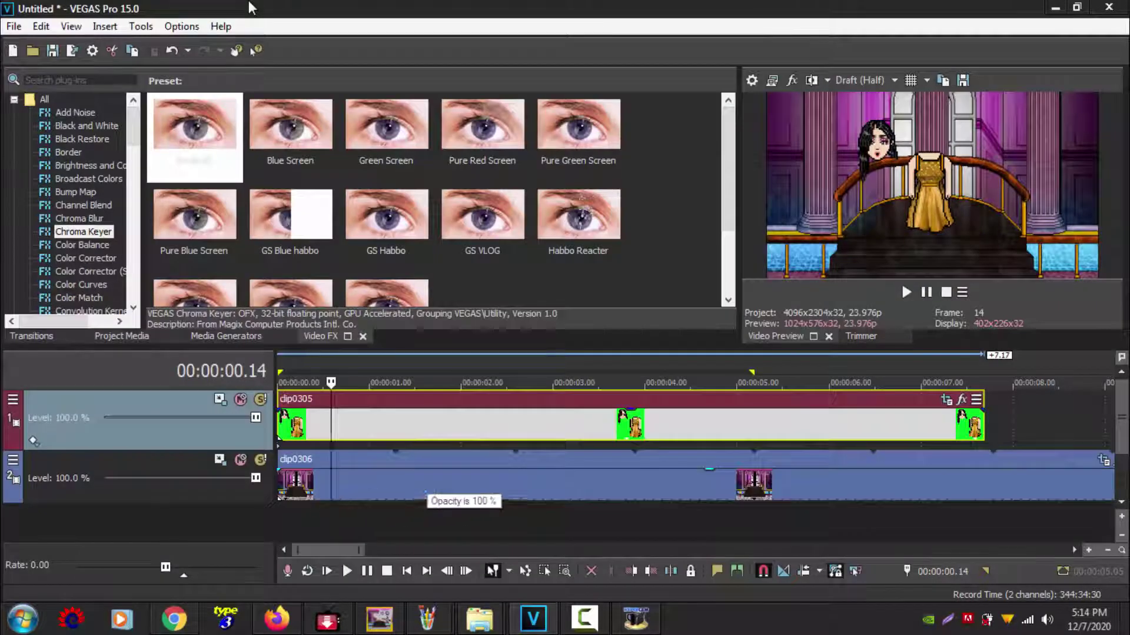
left_click(1103, 460)
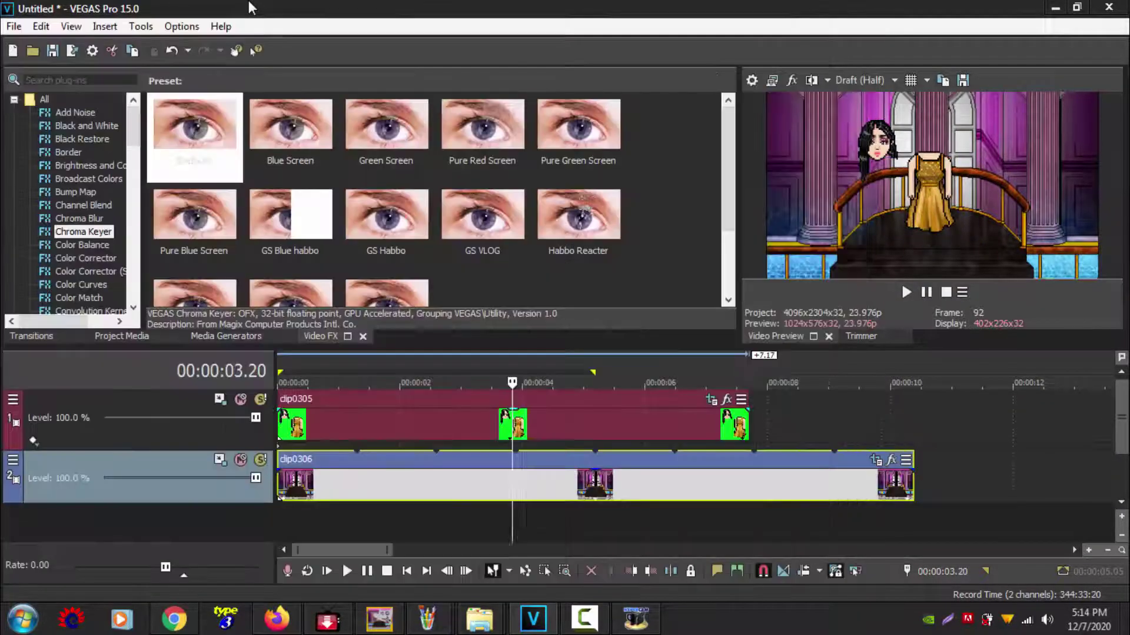
Step: Duplicate the clip0305 track and mute the upper copy
right_click(213, 437)
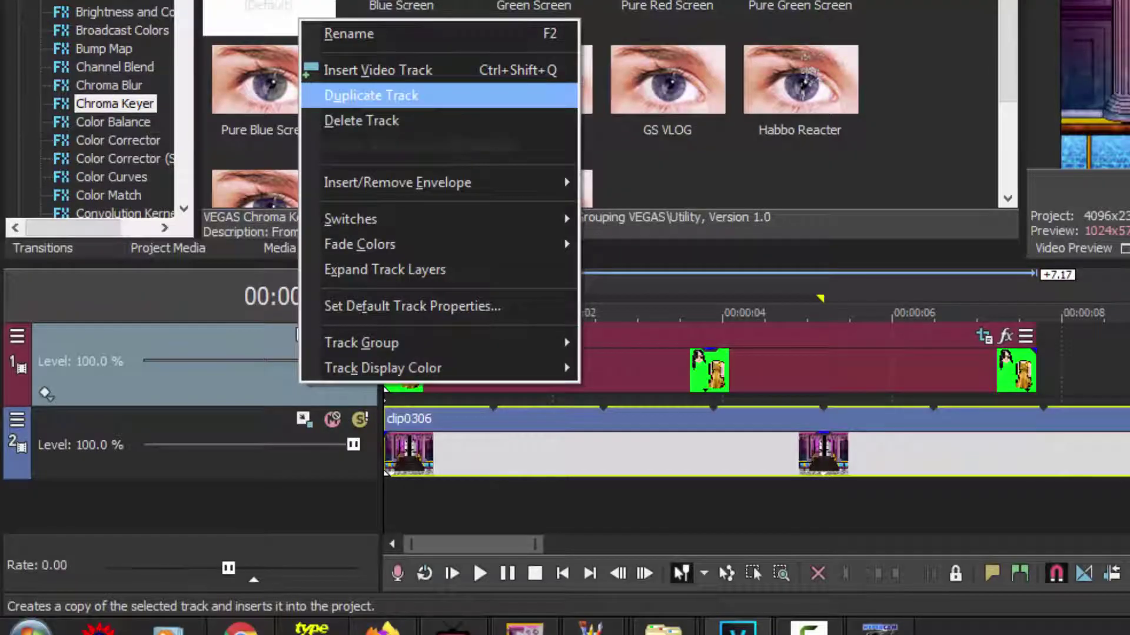
right_click(180, 392)
left_click(253, 105)
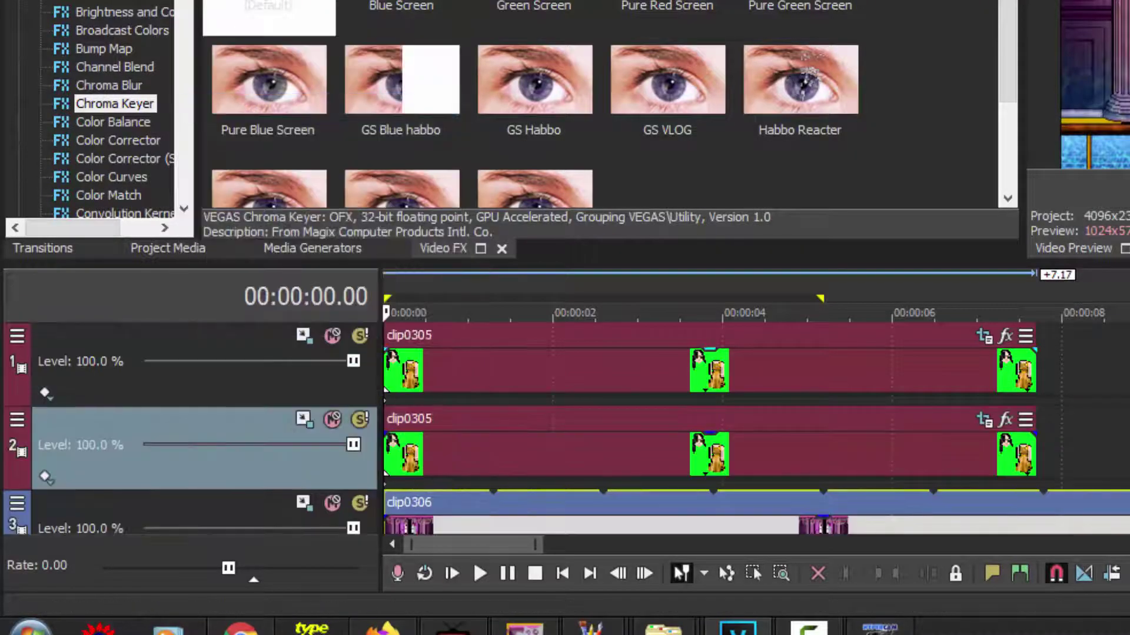
left_click(393, 370)
left_click(332, 336)
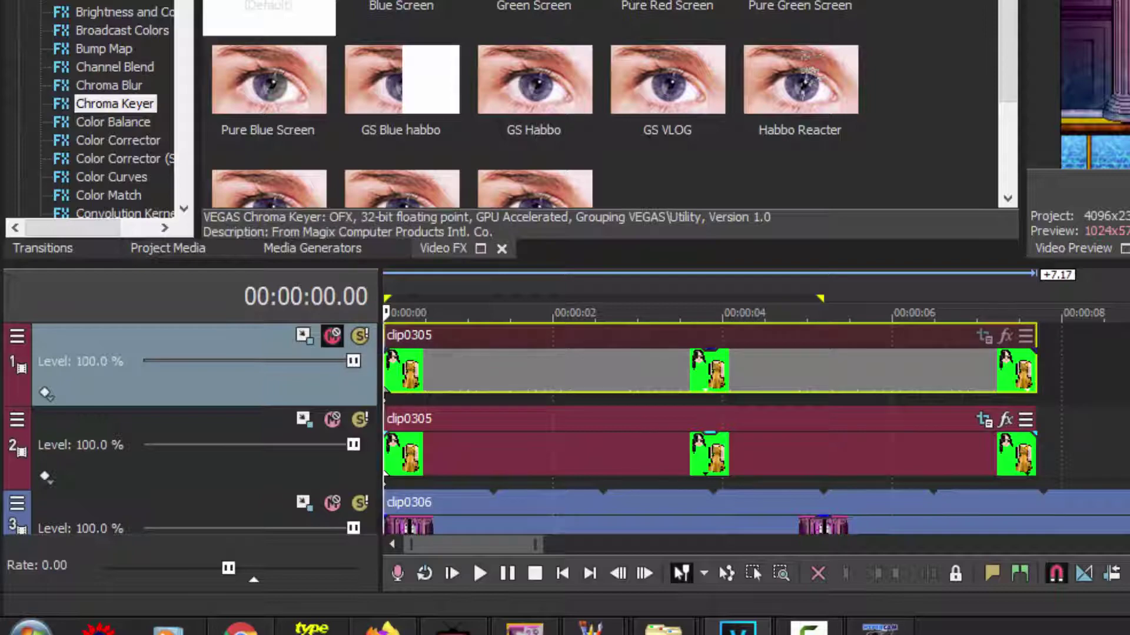
Step: Enable the mask in the pan/crop settings of the lower clip0305
left_click(984, 419)
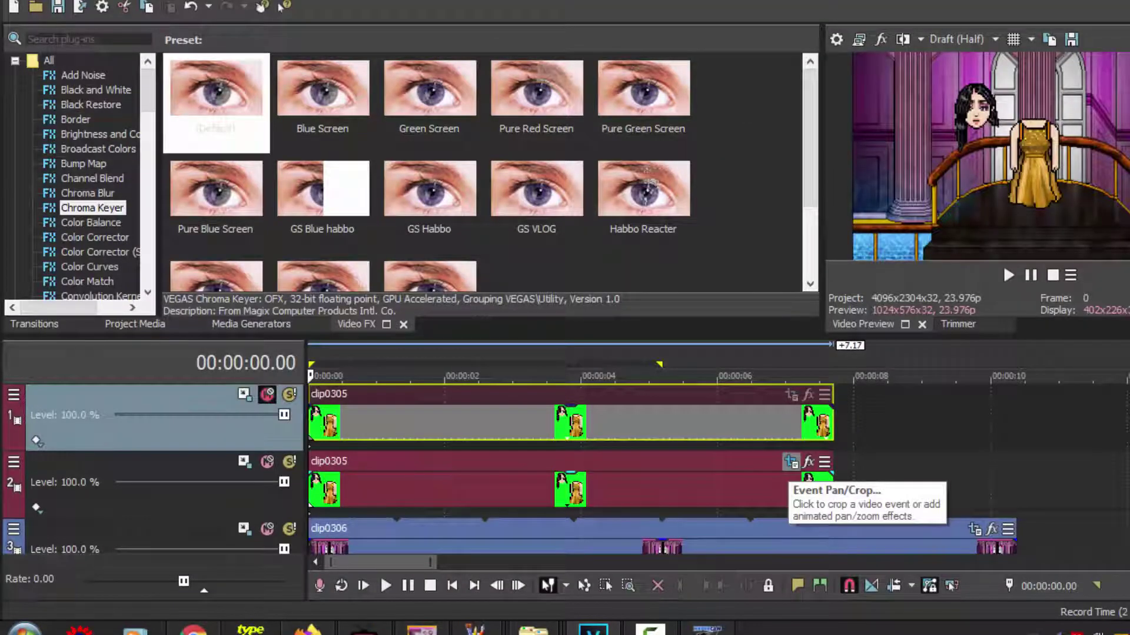
left_click(791, 462)
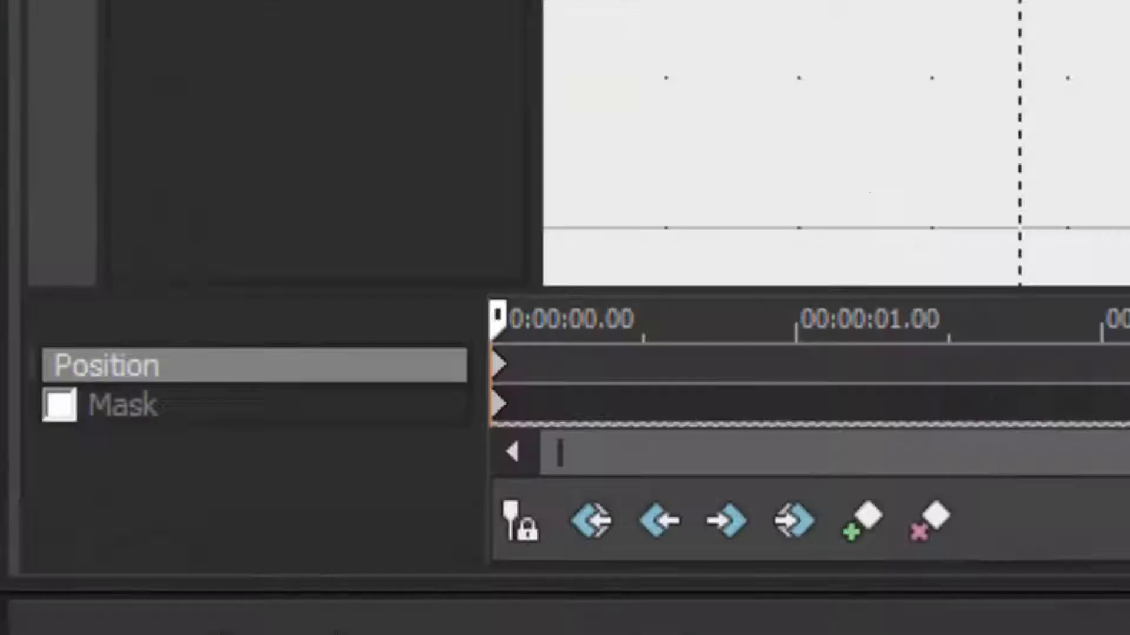
left_click(40, 539)
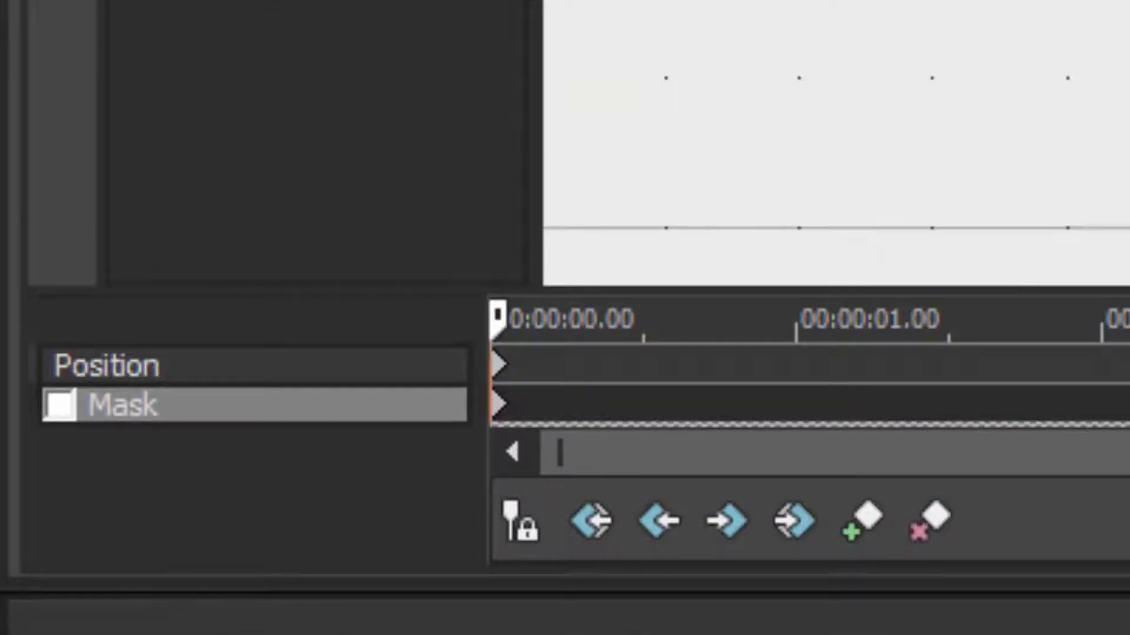
left_click(59, 405)
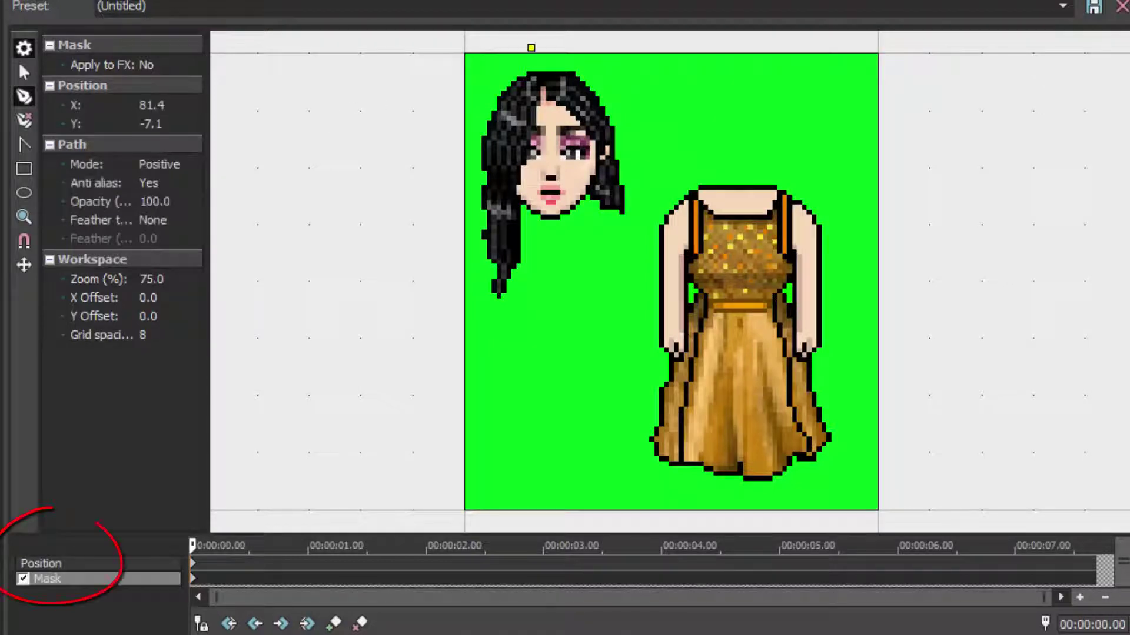
Step: Draw a closed positive mask path around the character's head and hair on the lower clip0305
left_click(470, 91)
left_click(442, 131)
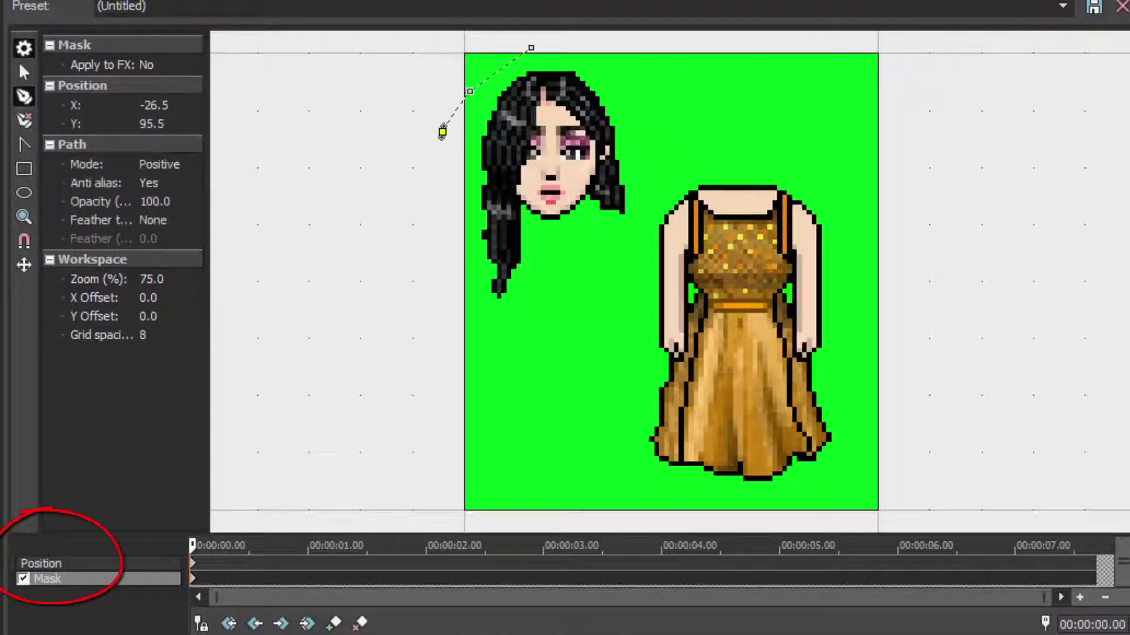
left_click(434, 174)
left_click(434, 240)
left_click(451, 288)
left_click(483, 335)
left_click(535, 329)
left_click(551, 298)
left_click(651, 117)
left_click(622, 68)
left_click(596, 46)
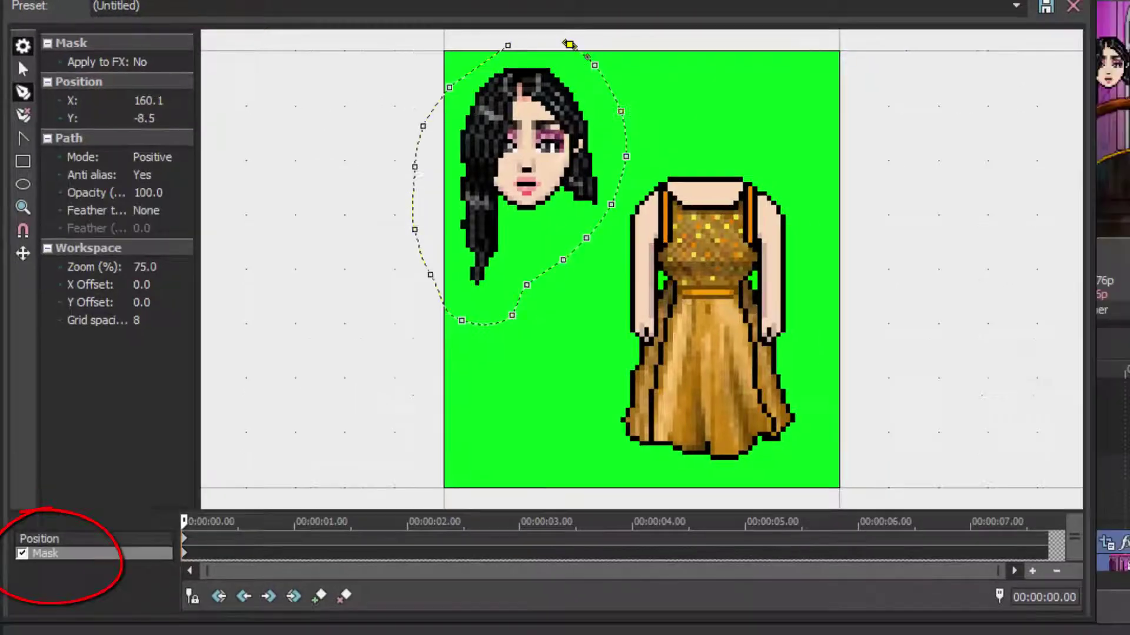
left_click(531, 47)
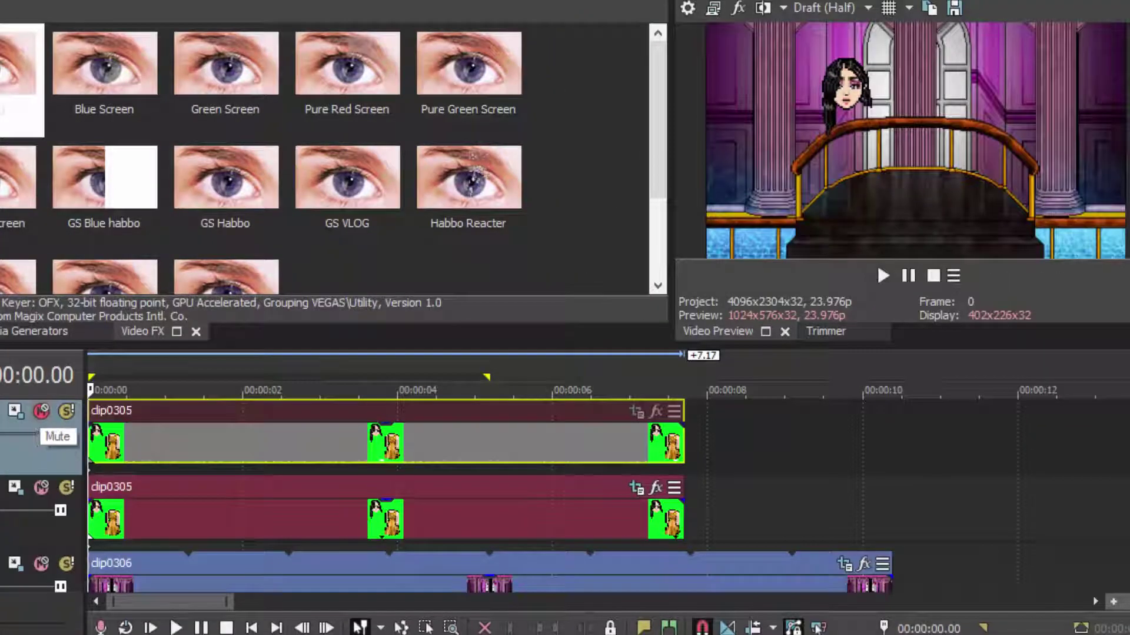
Step: Unmute the upper clip0305 track and enable the mask in that clip's pan/crop settings
left_click(42, 411)
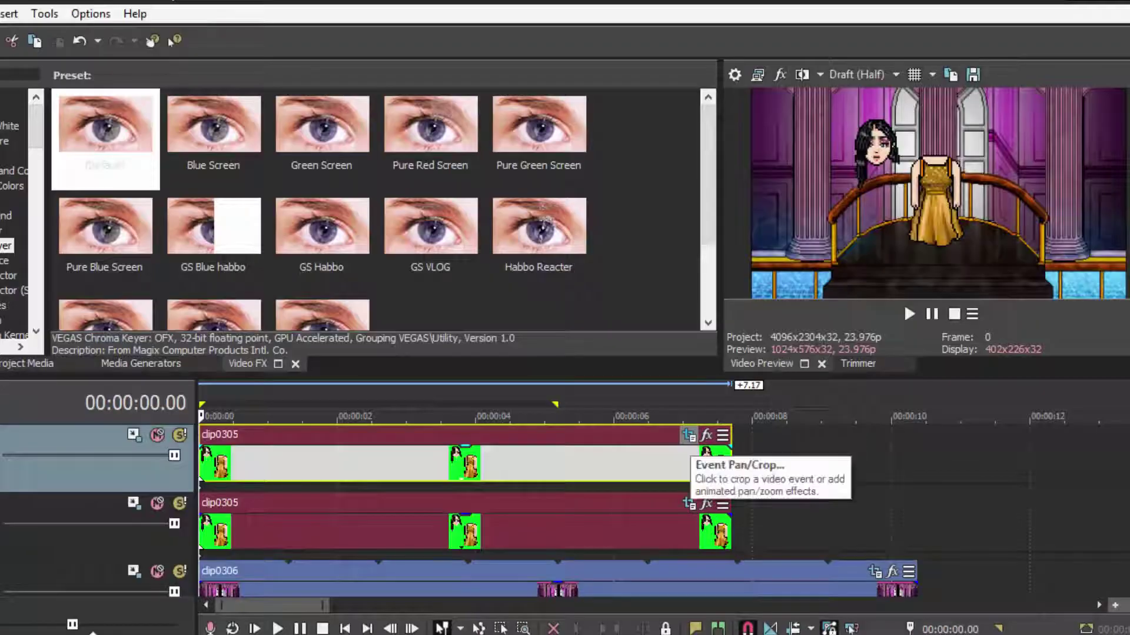
left_click(688, 436)
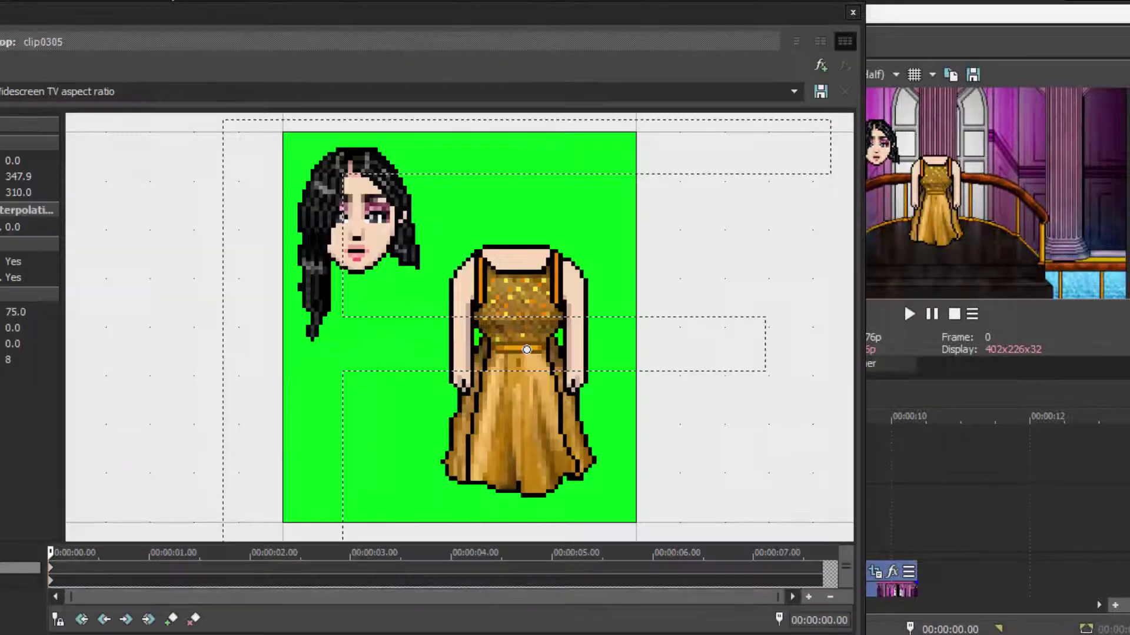
left_click(20, 553)
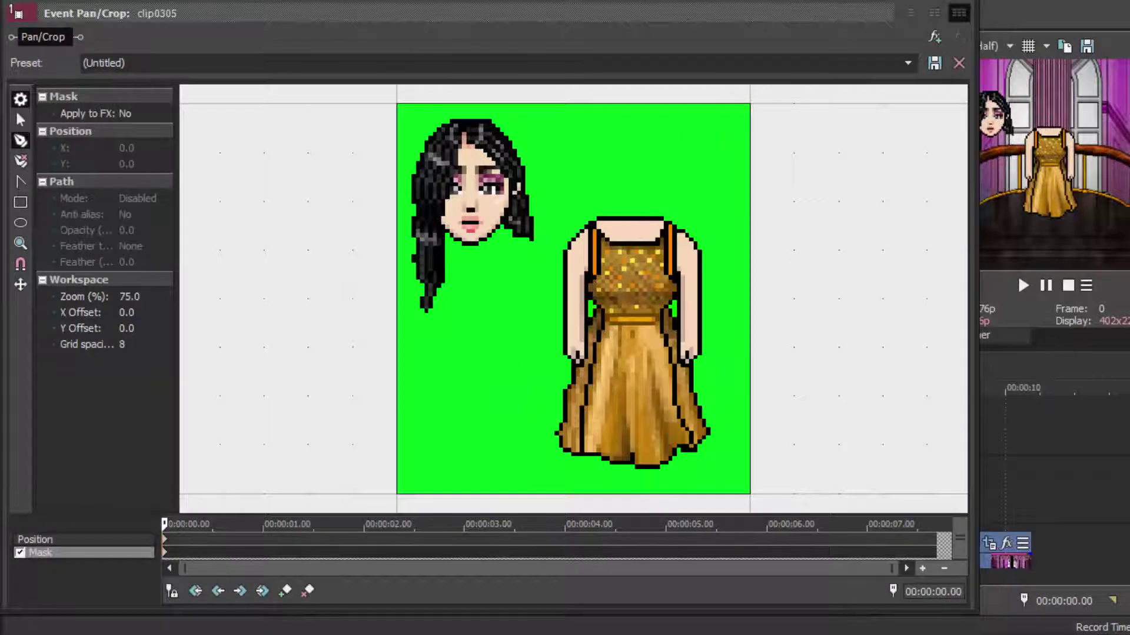
Step: Draw a closed positive mask path around the headless body and golden dress on the upper clip0305
left_click(597, 183)
left_click_drag(553, 240, 549, 250)
left_click_drag(540, 274, 539, 288)
left_click_drag(516, 380, 516, 407)
left_click_drag(524, 445, 528, 459)
mouse_move(549, 480)
left_mouse_down()
mouse_move(571, 496)
mouse_move(654, 500)
left_mouse_up()
left_click_drag(714, 492, 732, 489)
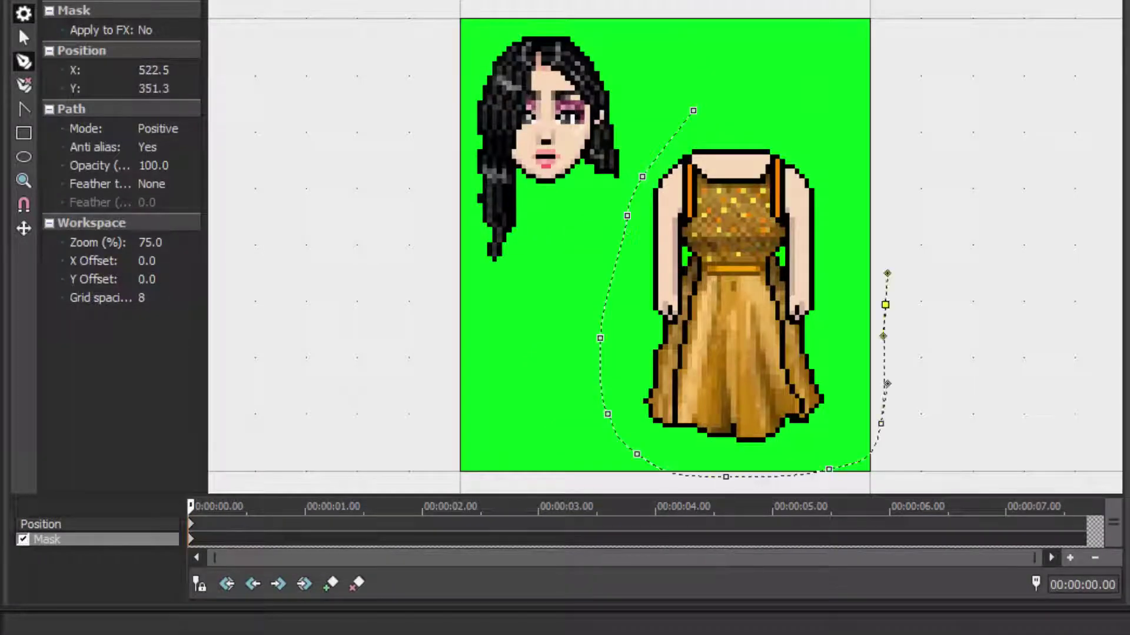
left_click_drag(876, 189, 871, 173)
left_click_drag(844, 134, 834, 125)
left_click(815, 114)
left_click(693, 111)
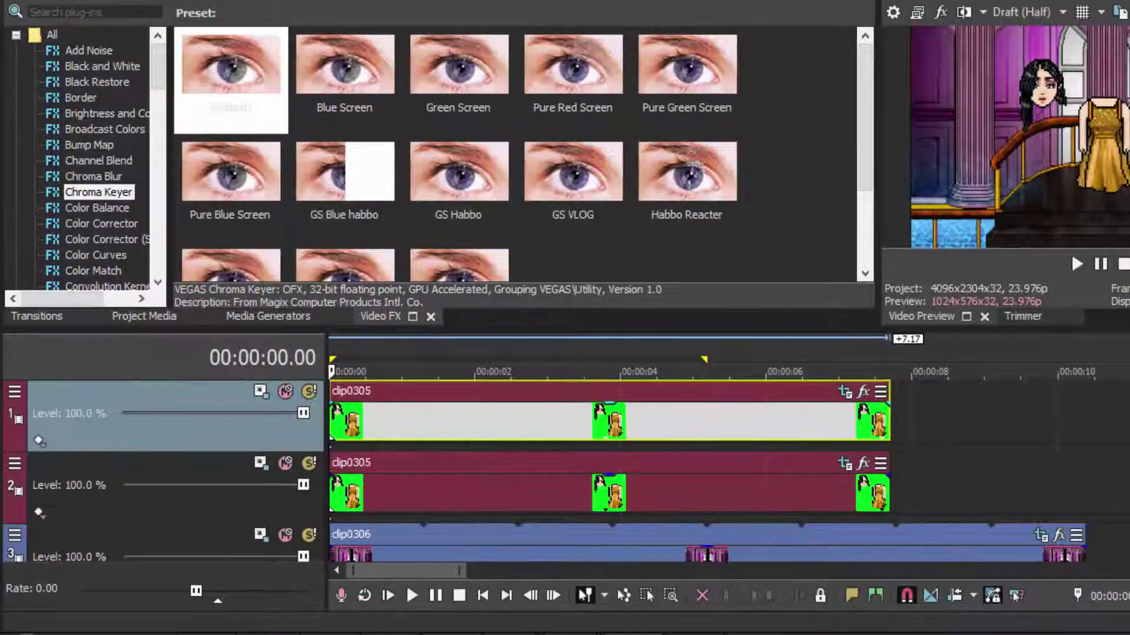
Step: Move the clip0305 track with the masked head above the track with the masked body
left_click(177, 506)
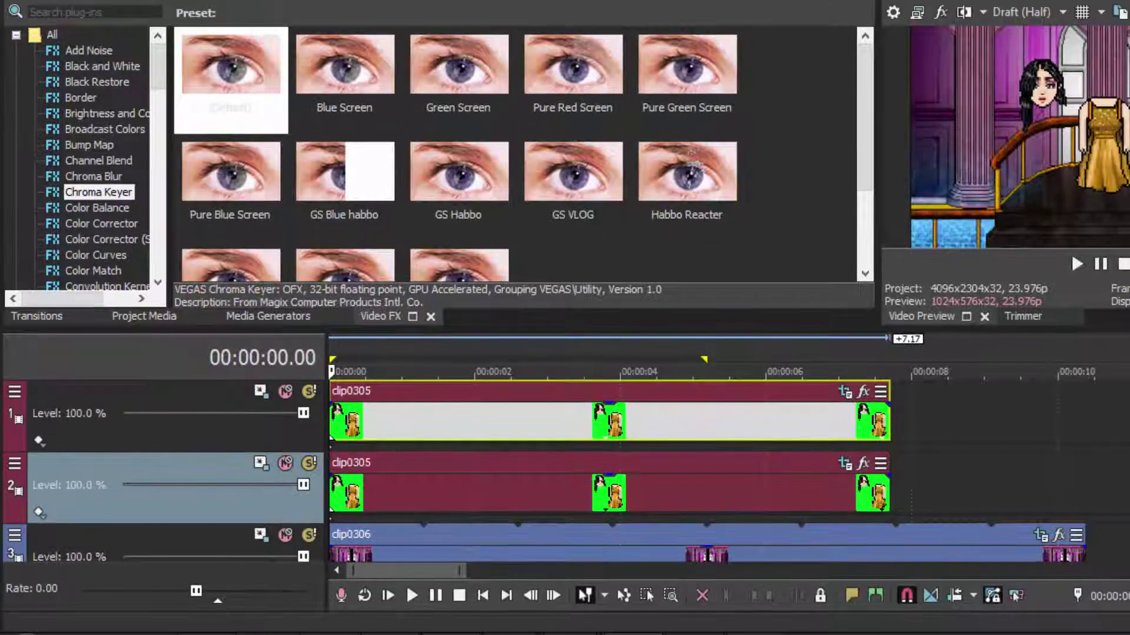
left_click_drag(177, 505, 176, 385)
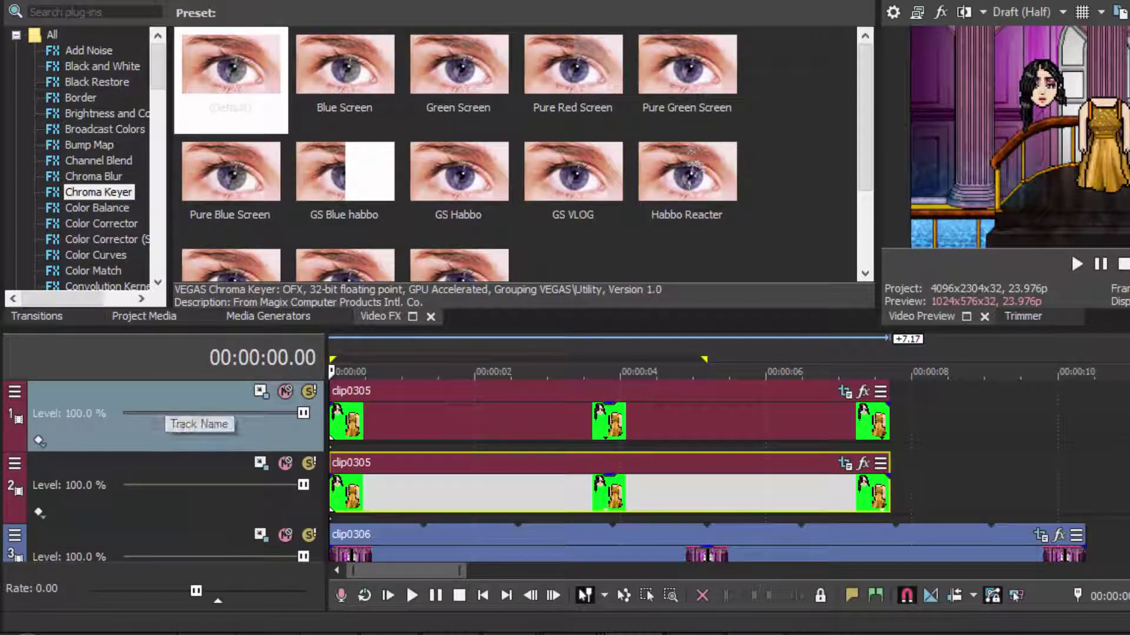
left_click_drag(177, 429, 177, 388)
Step: Reposition the head clip in its pan/crop Position settings so the head sits on the body's neck
left_click(844, 391)
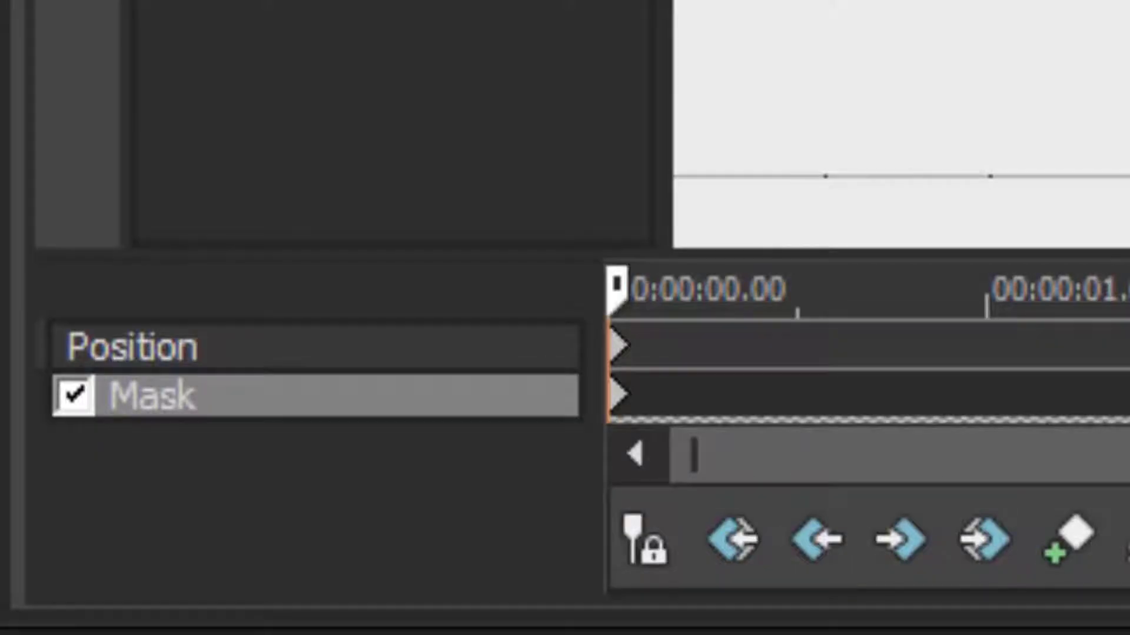
left_click(133, 347)
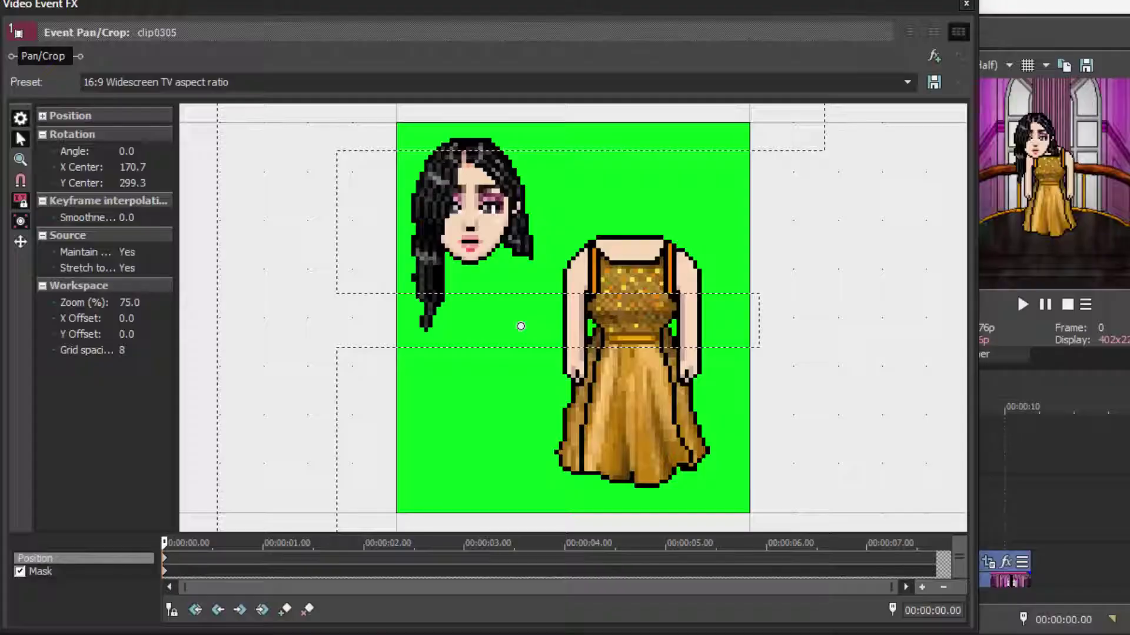
left_click_drag(518, 323, 479, 346)
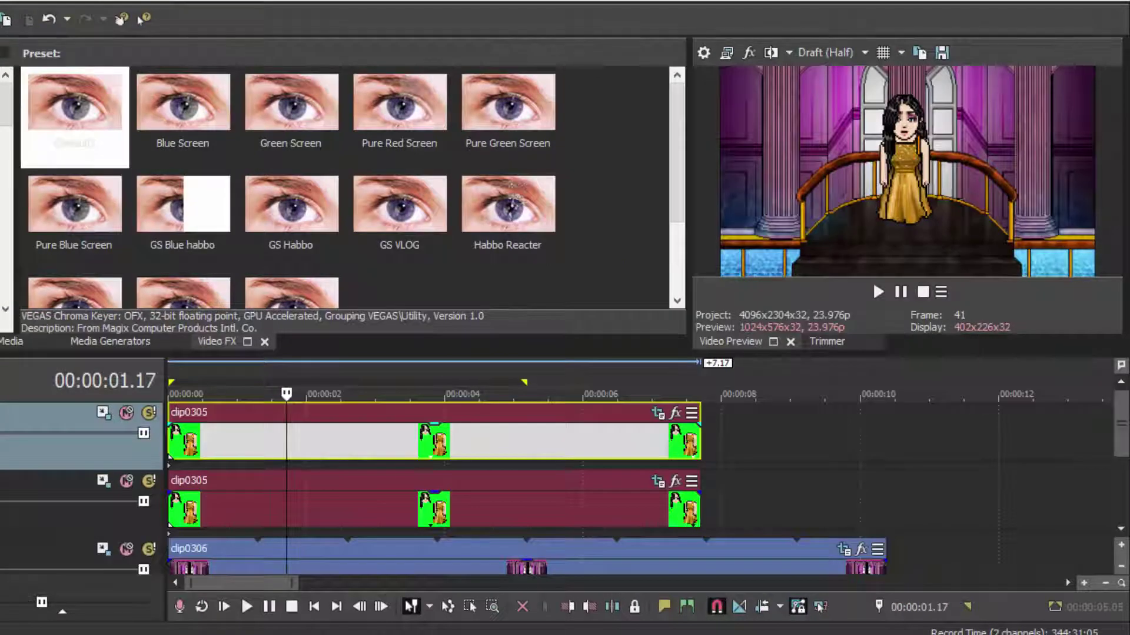
Step: Place a copy of the head clip directly after the first and extend the body and background clips beyond its end
left_click(458, 449)
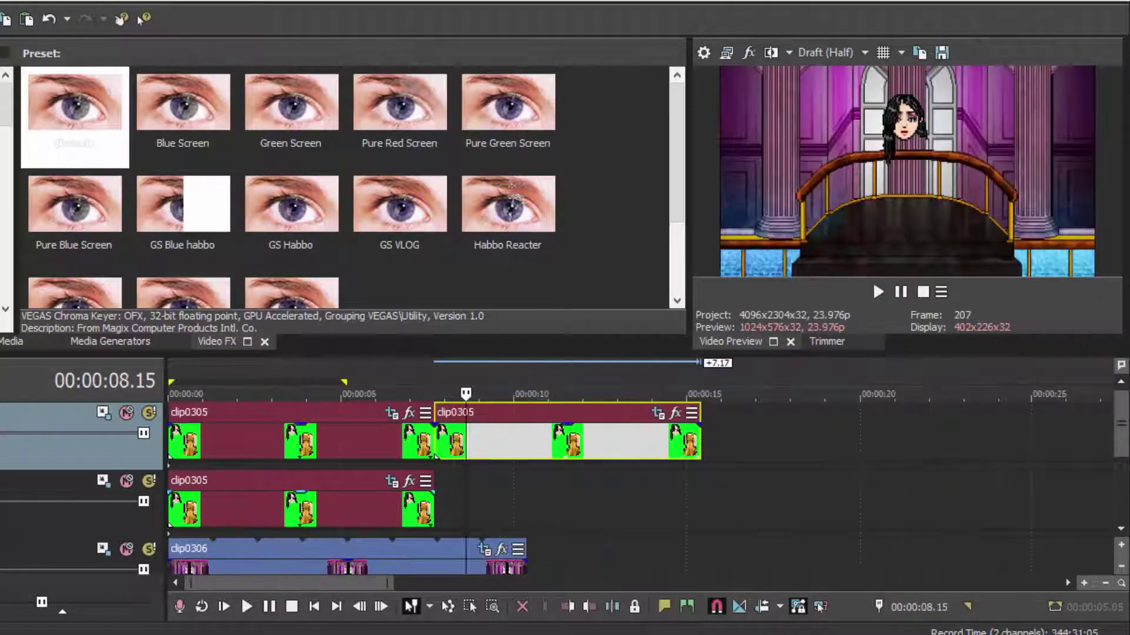
left_click_drag(434, 507, 750, 507)
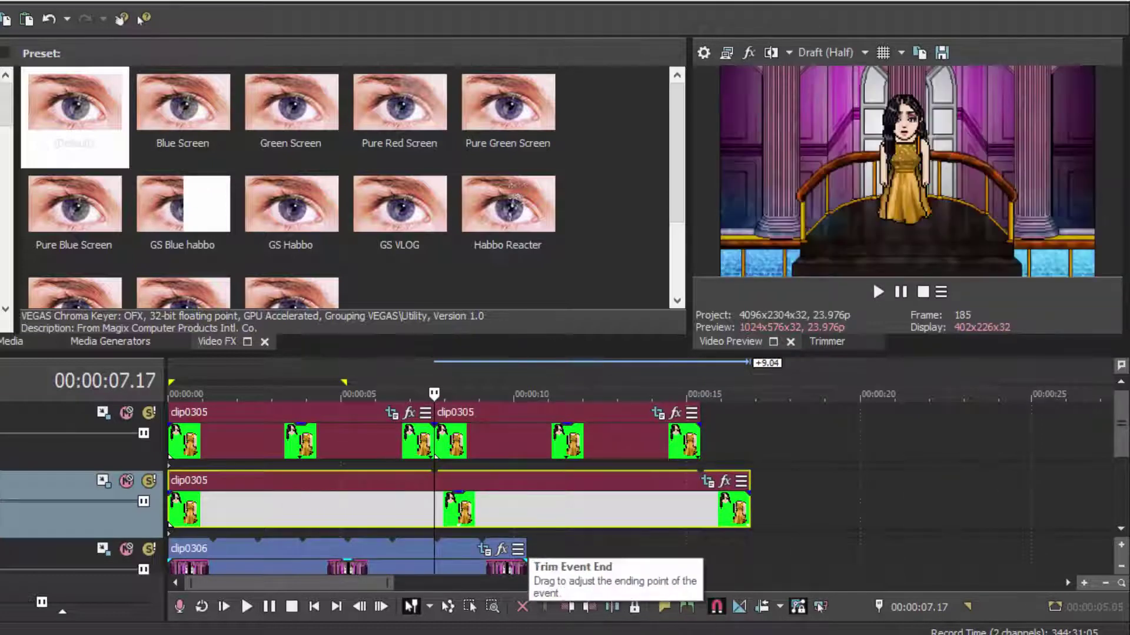
left_click_drag(525, 568, 778, 568)
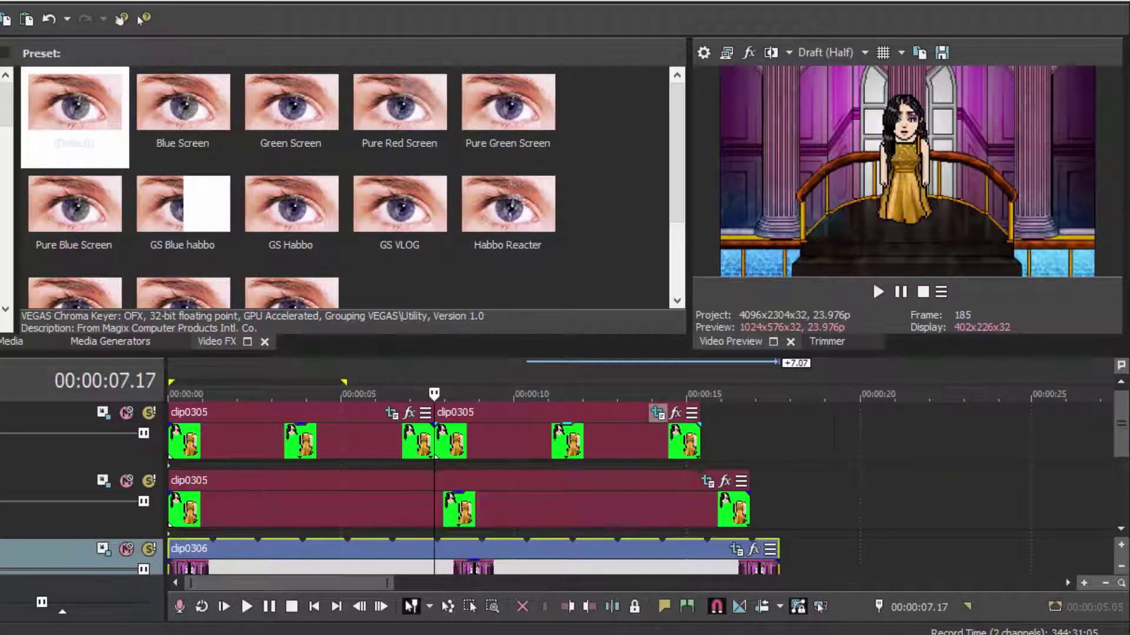
Step: Delete the second head clip from the head track
left_click(657, 414)
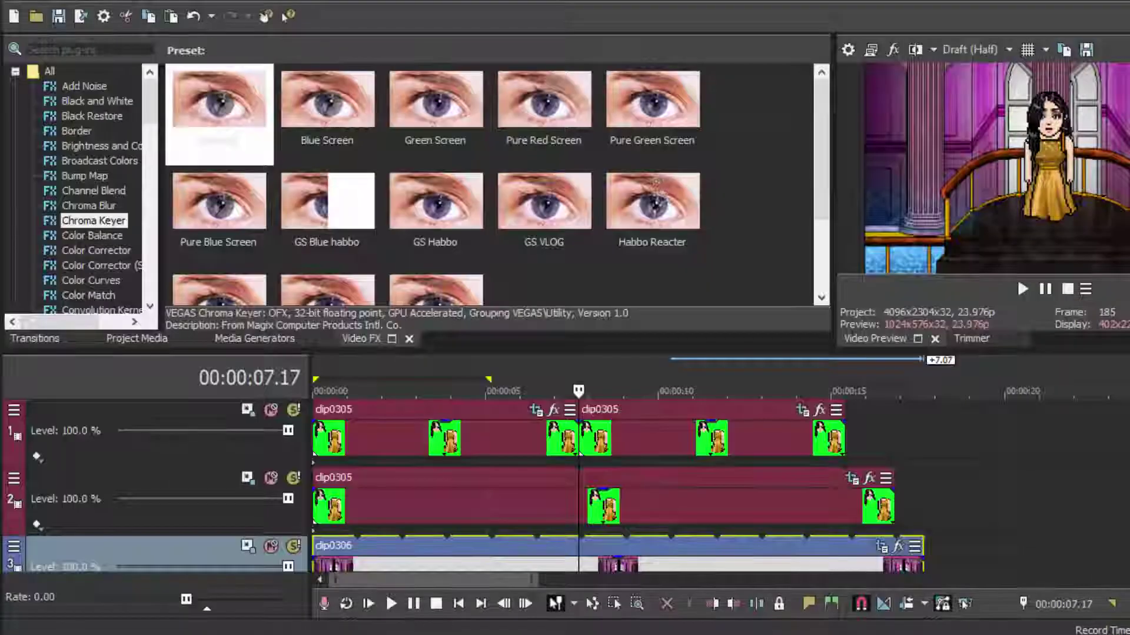
left_click(504, 438)
left_click(624, 439)
key("Delete")
Step: Paste a copy of the first head clip and snap it directly against that clip's end
left_click(507, 438)
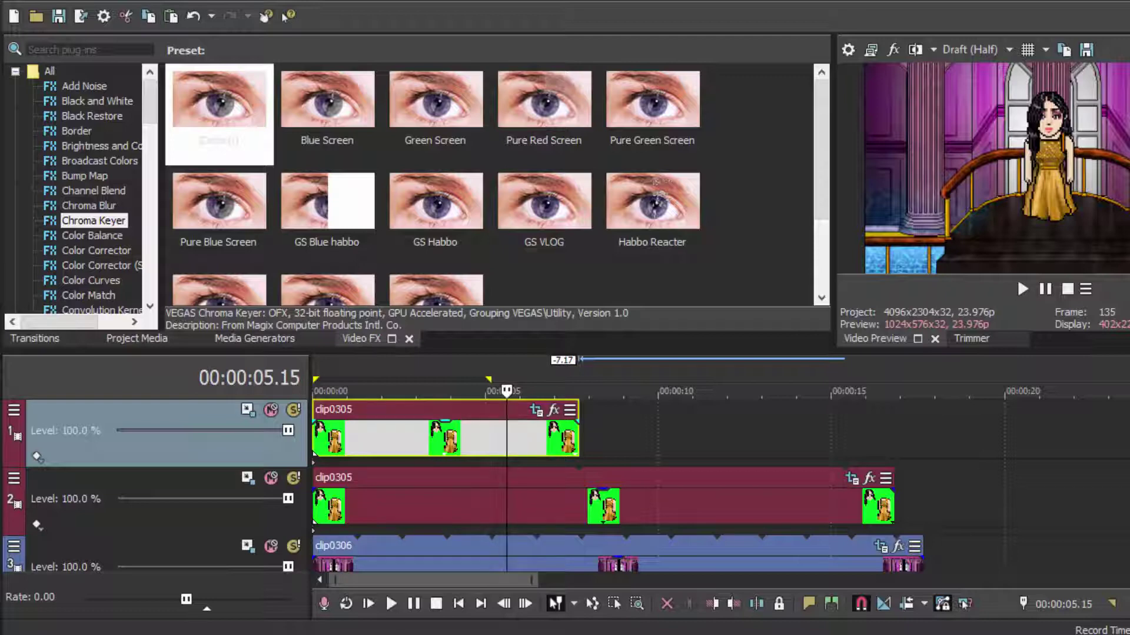
left_click(341, 438)
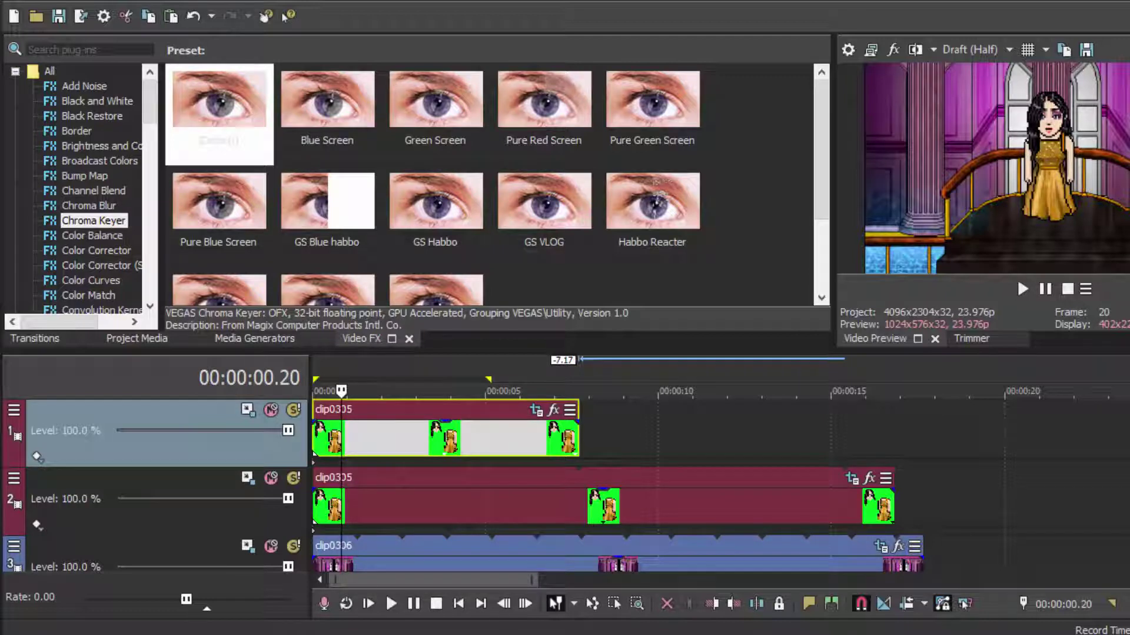
left_click(392, 438)
double_click(462, 438)
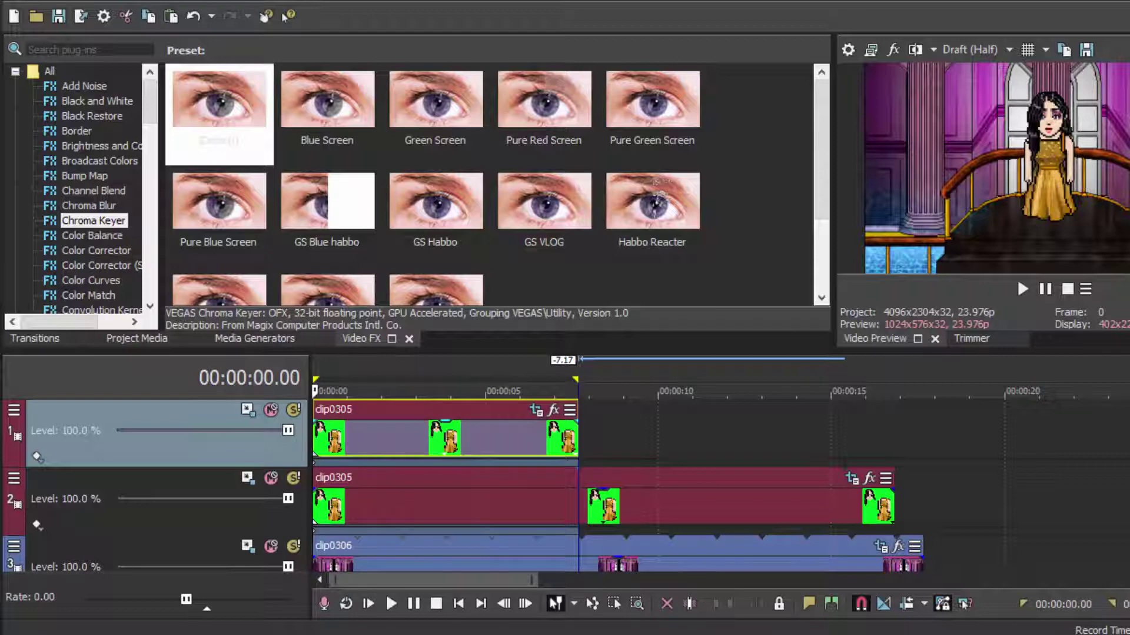
left_click(453, 439)
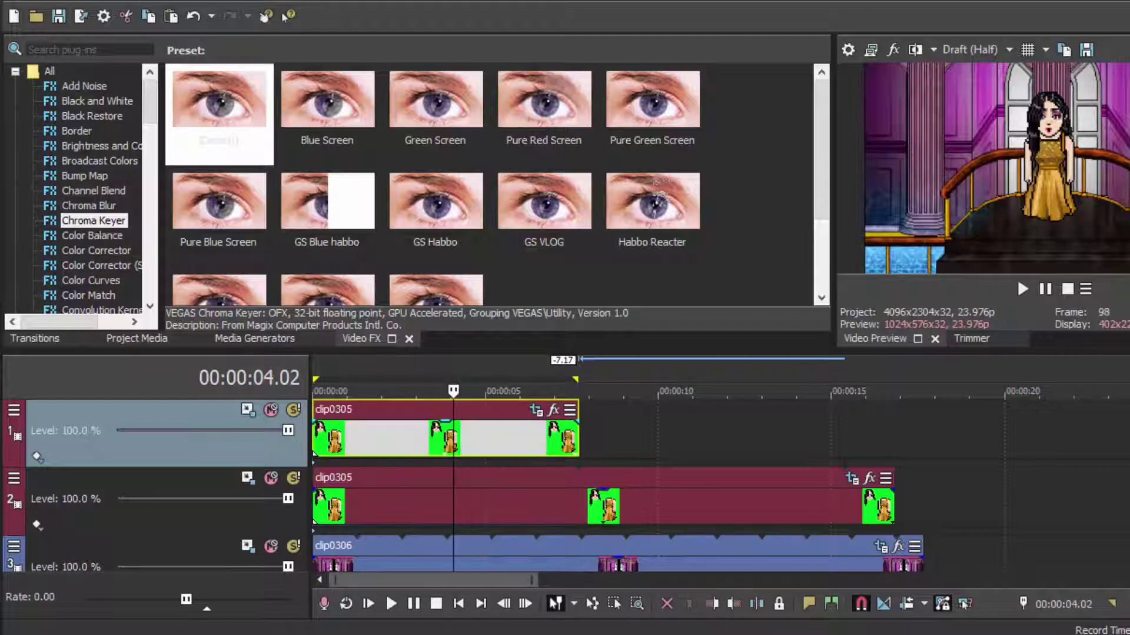
left_click(594, 438)
key("ctrl+v")
left_click_drag(670, 438, 655, 438)
double_click(655, 438)
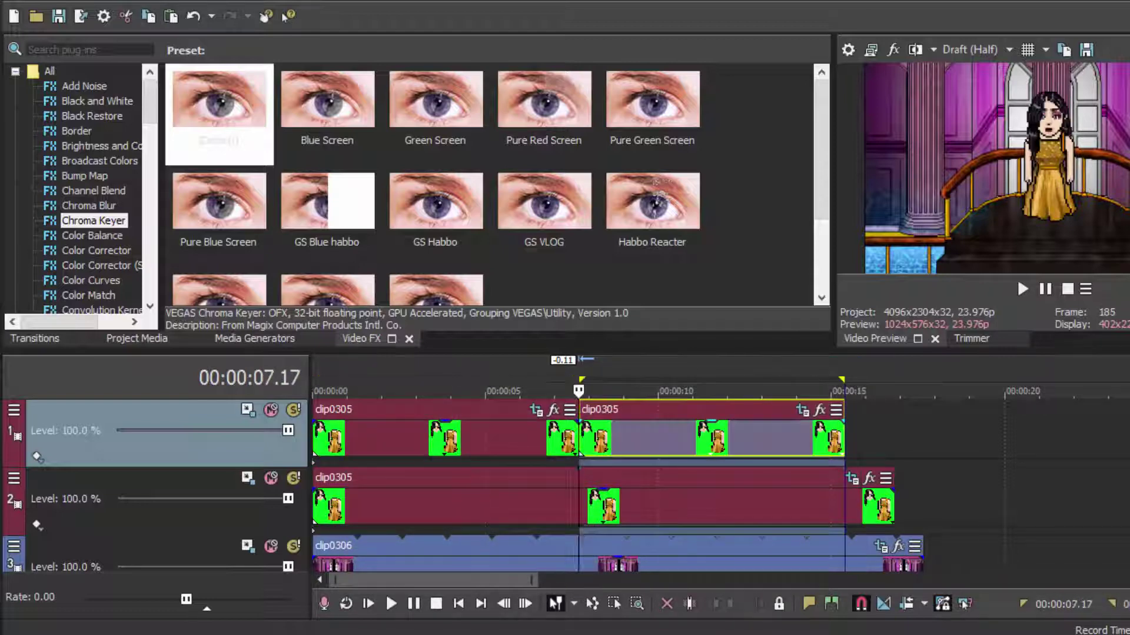
left_click(574, 438)
left_click(642, 438)
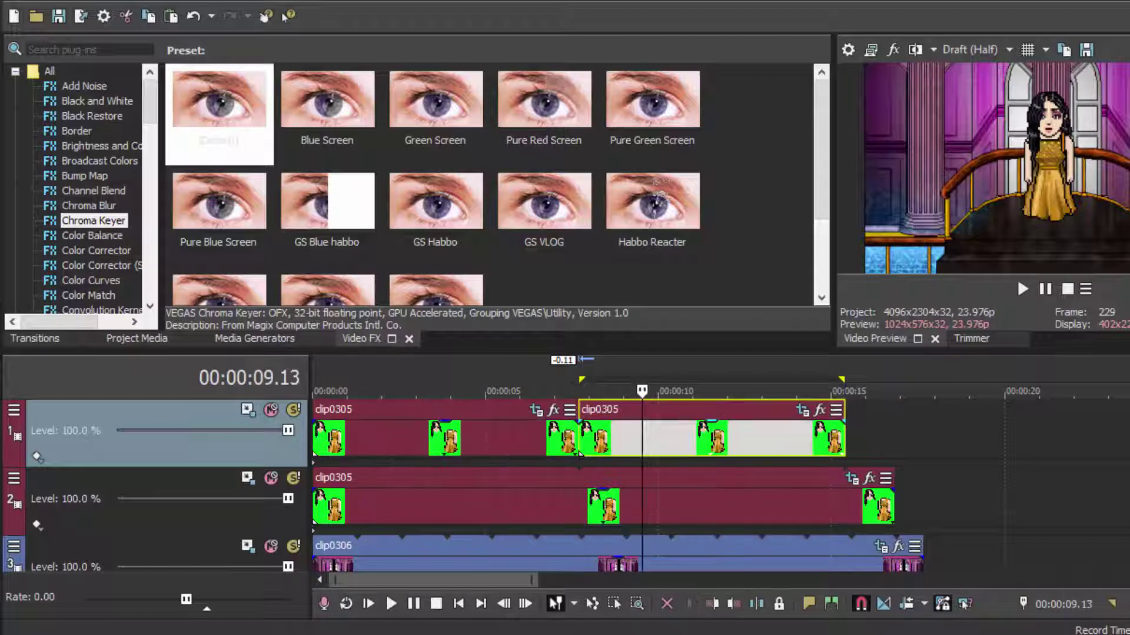
Step: Open the second head clip's pan/crop Position settings and turn on Sync Cursor
left_click(801, 410)
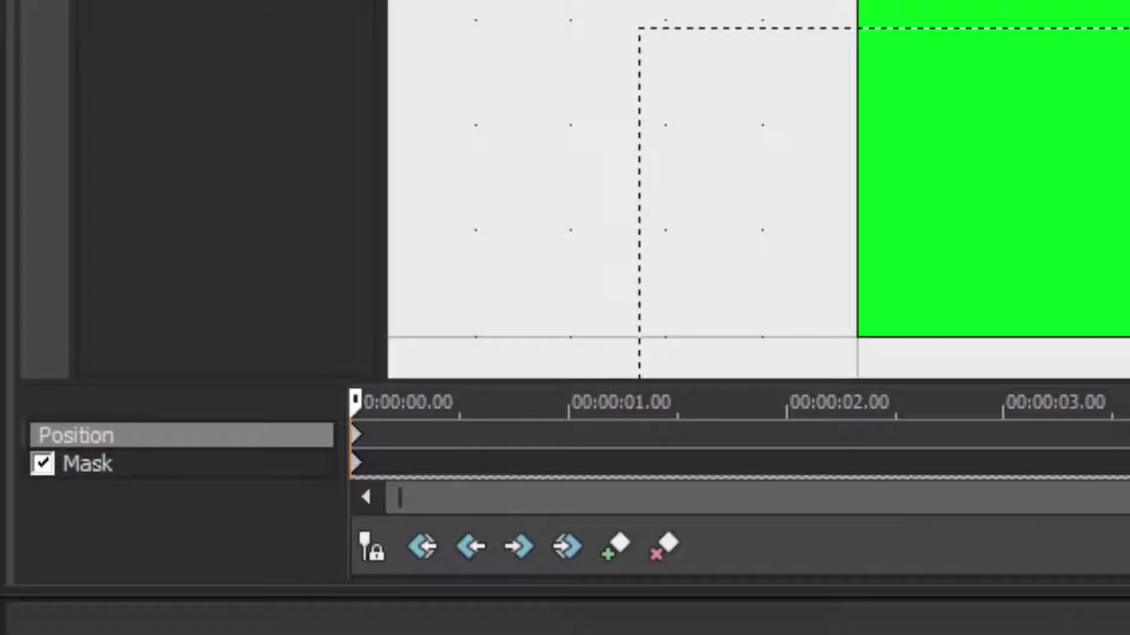
scroll(757, 189, "down", 3)
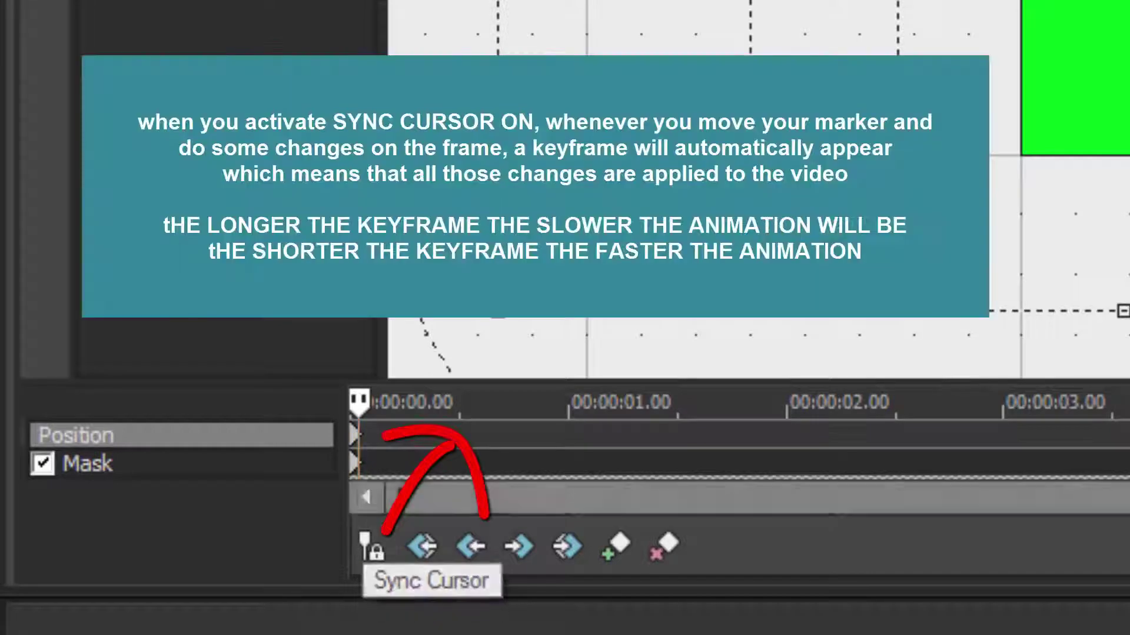
left_click(372, 547)
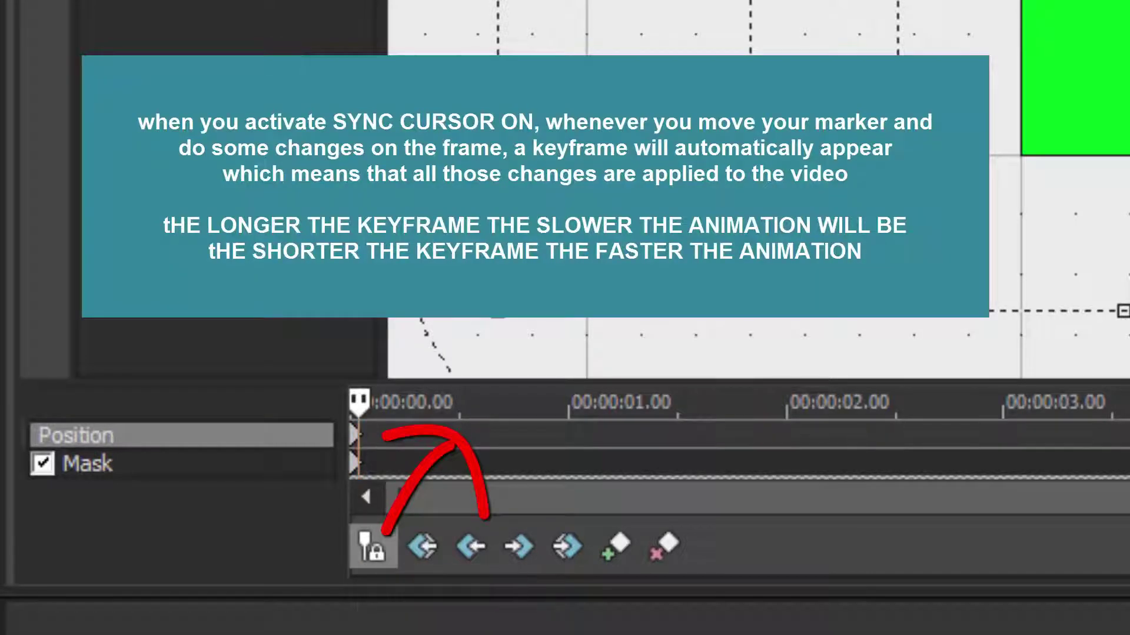
left_click(373, 548)
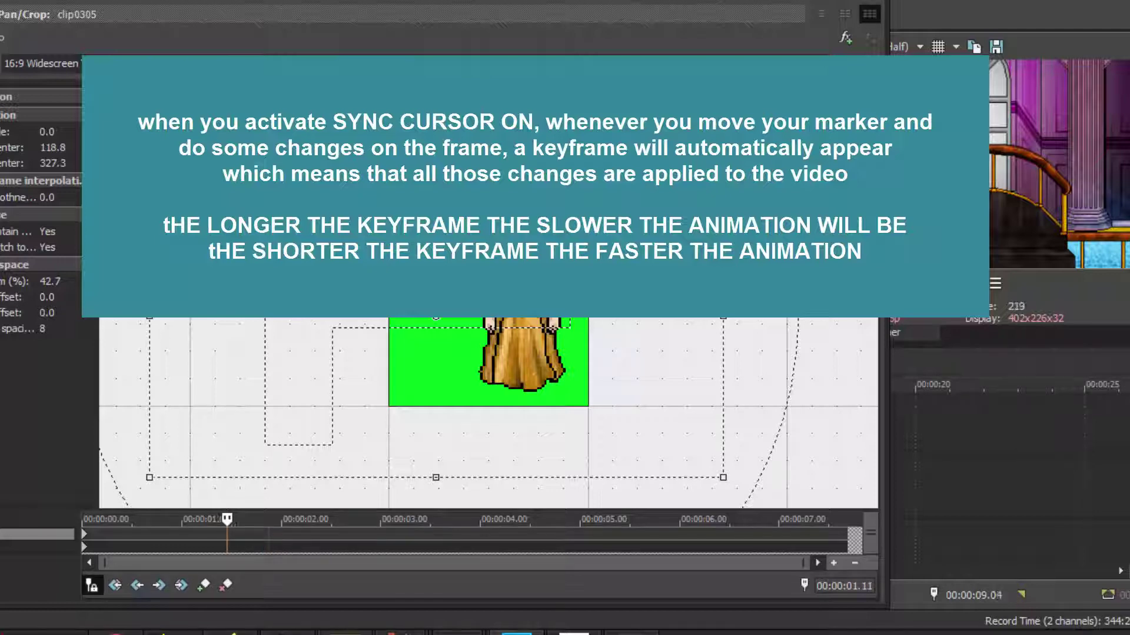
Step: Create head-tilt keyframes on the second head clip, rotating one way before the 2-second mark and to about -4.5° at 00:00:00.22
left_click_drag(614, 347, 653, 317)
left_click_drag(269, 518, 173, 518)
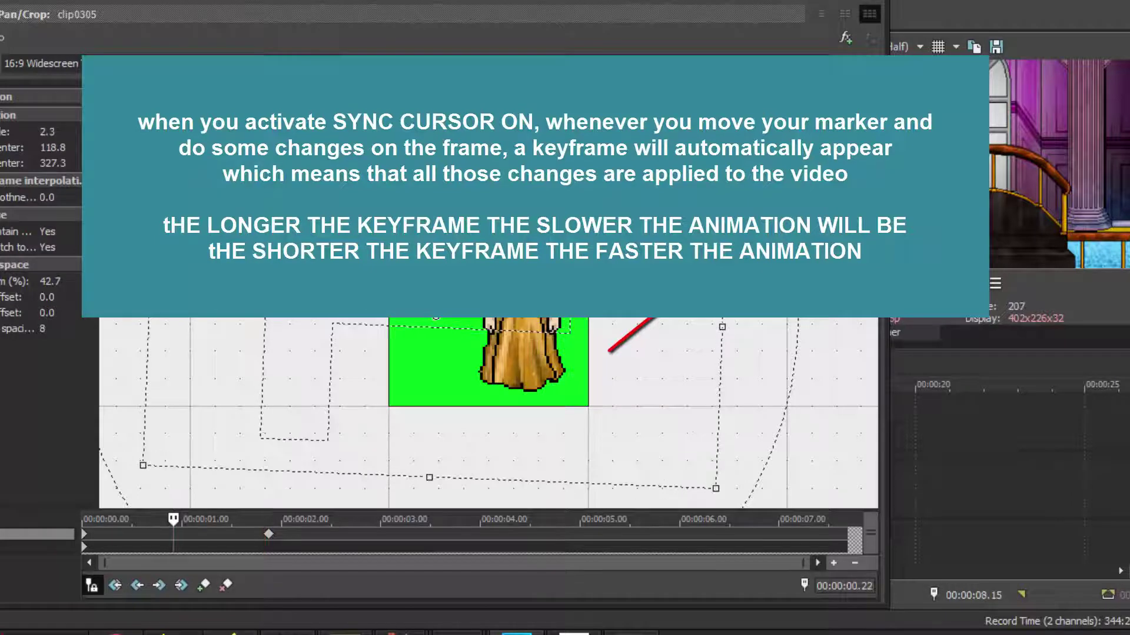
left_click_drag(750, 303, 743, 266)
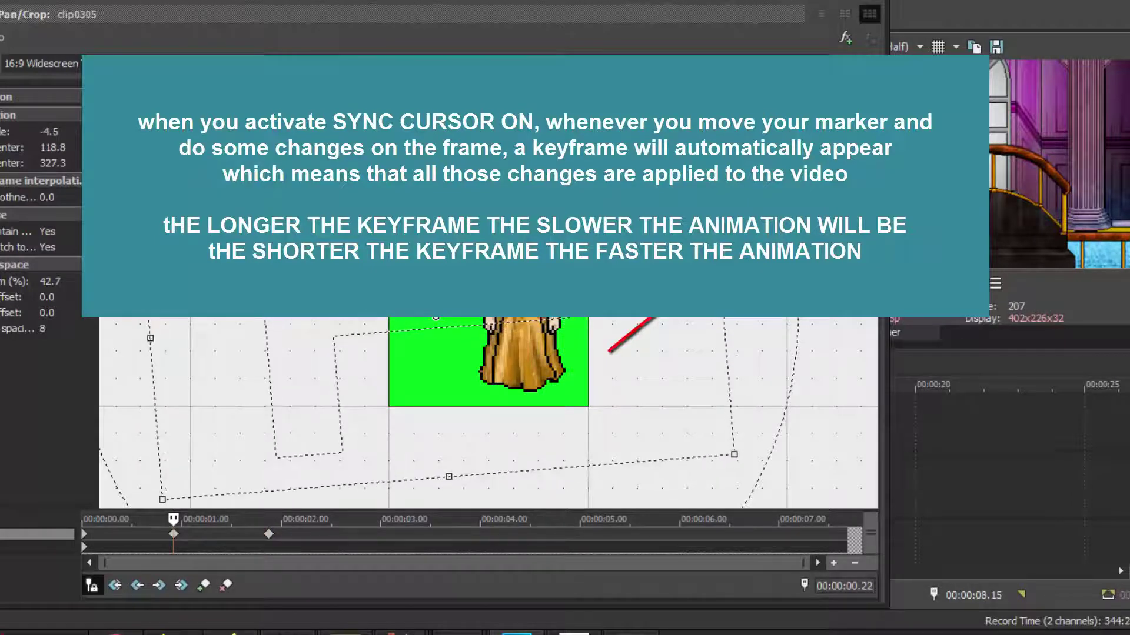
left_click_drag(174, 519, 365, 519)
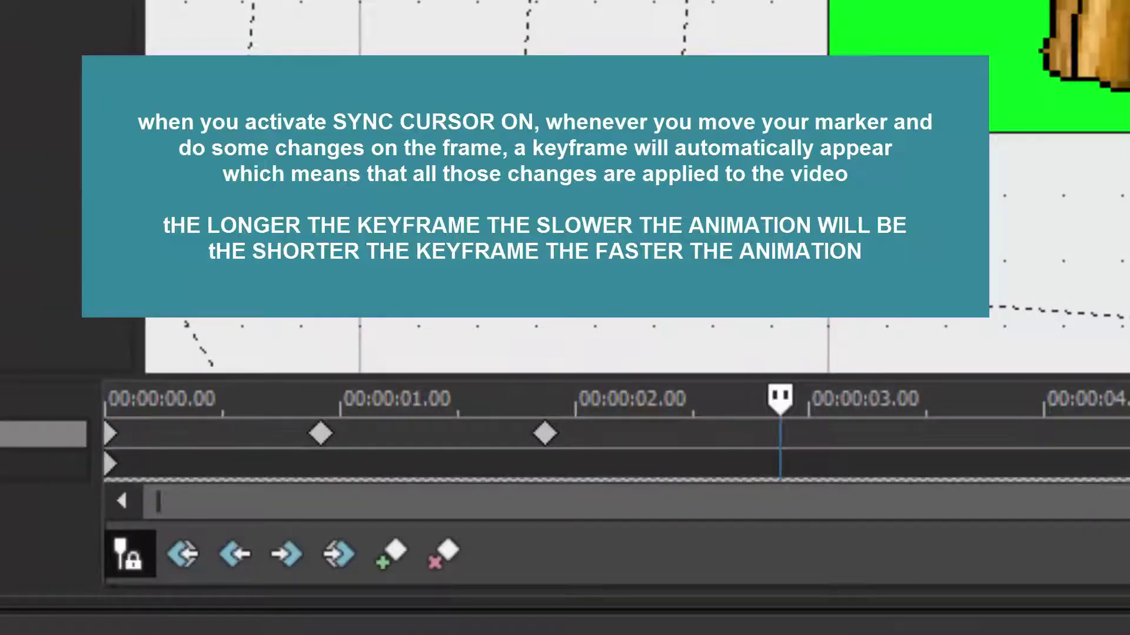
Step: Paste a position keyframe at 00:00:02.10 and rotate the frame to continue the head-tilt animation along the clip
mouse_move(769, 399)
left_mouse_down()
mouse_move(427, 399)
mouse_move(671, 400)
left_mouse_up()
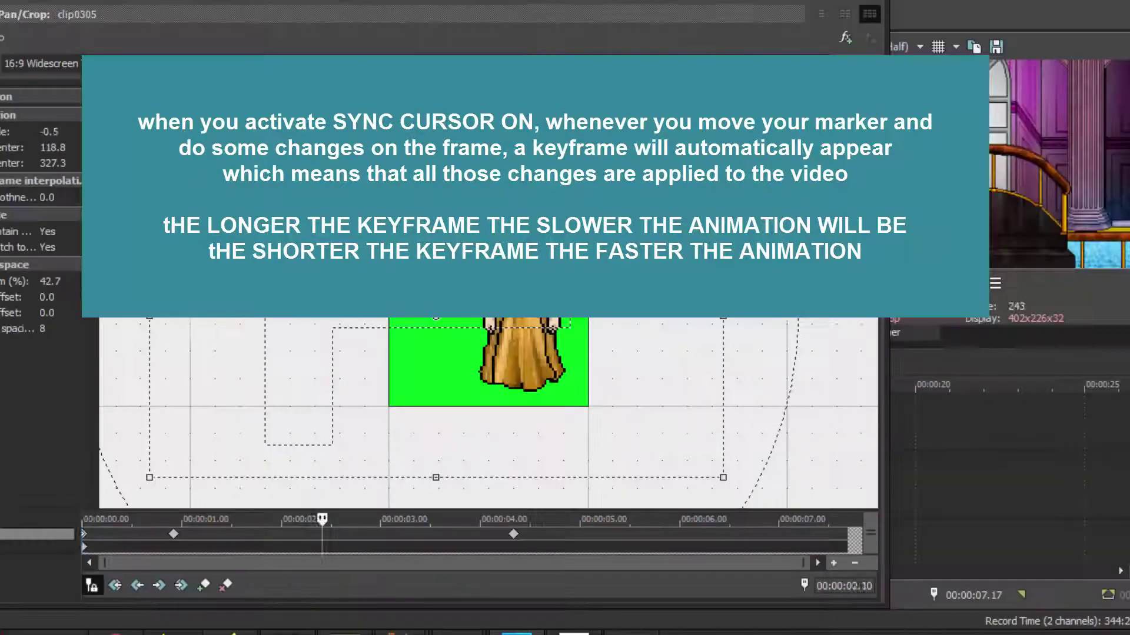
left_click(322, 519)
key("ctrl+v")
left_click_drag(741, 383, 735, 408)
left_click(621, 520)
left_click(783, 519)
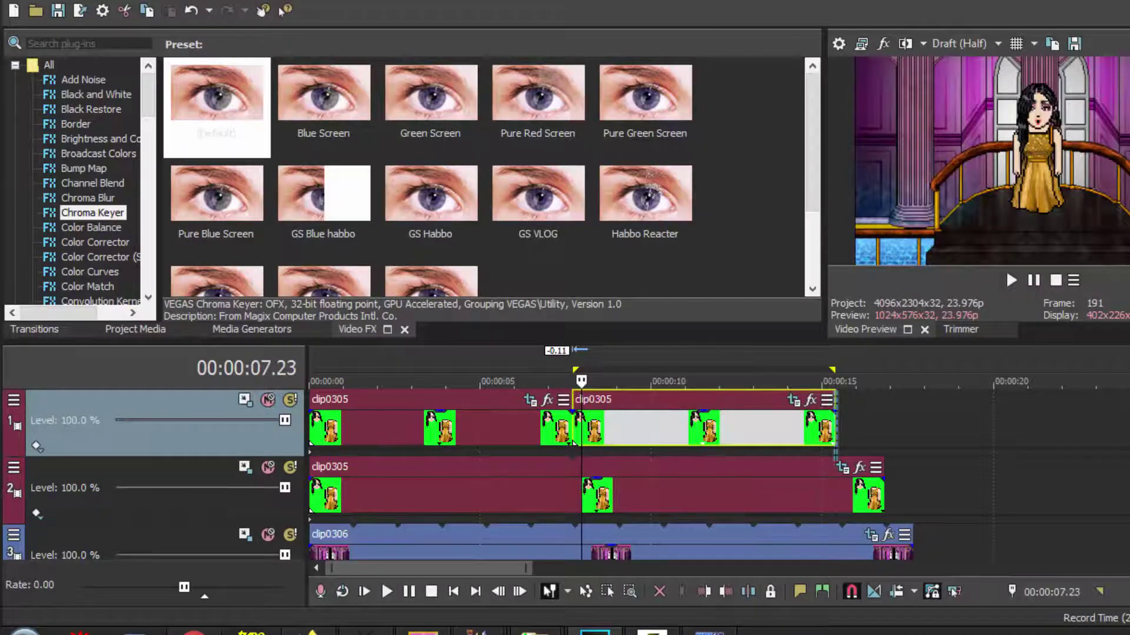
Step: Insert a new video track on top, move the images light-flare clip to its start and extend it to about 21 seconds
key("shift+Home")
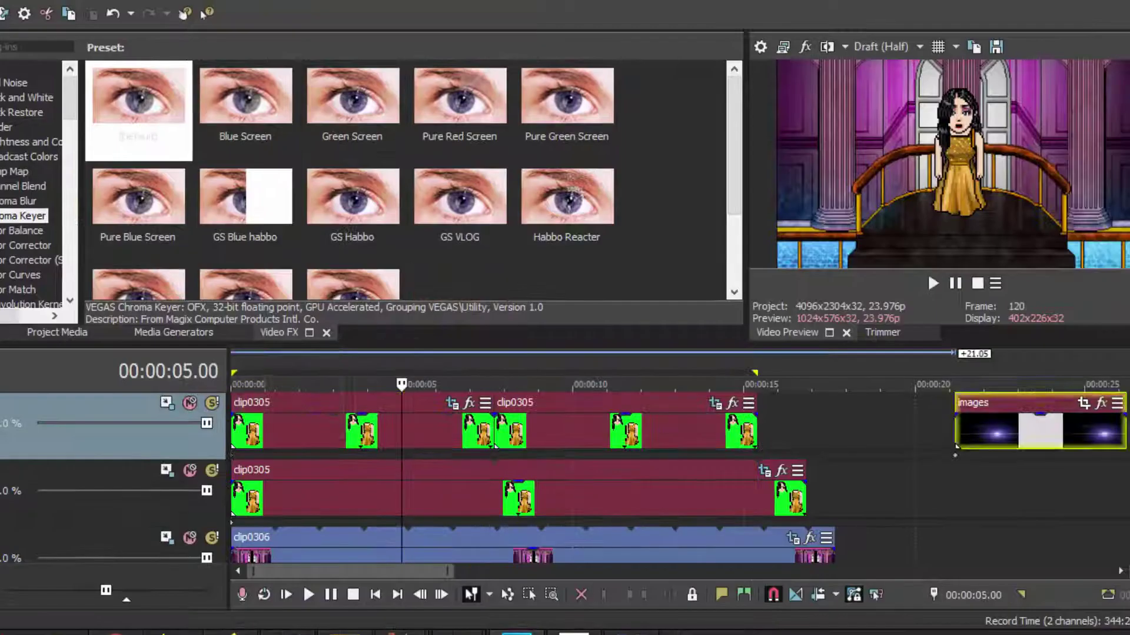
right_click(198, 436)
left_click(181, 186)
left_click_drag(1040, 488, 316, 429)
left_click_drag(401, 432, 957, 432)
Step: Set the compositing mode of the light-flare images track to Screen
left_click(22, 457)
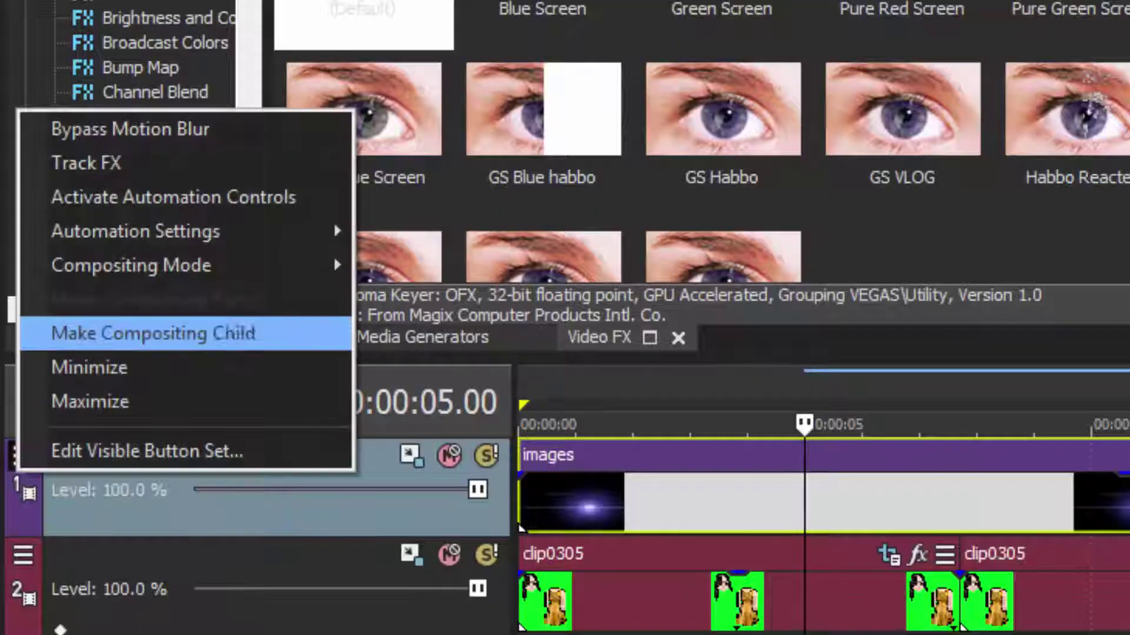
mouse_move(176, 265)
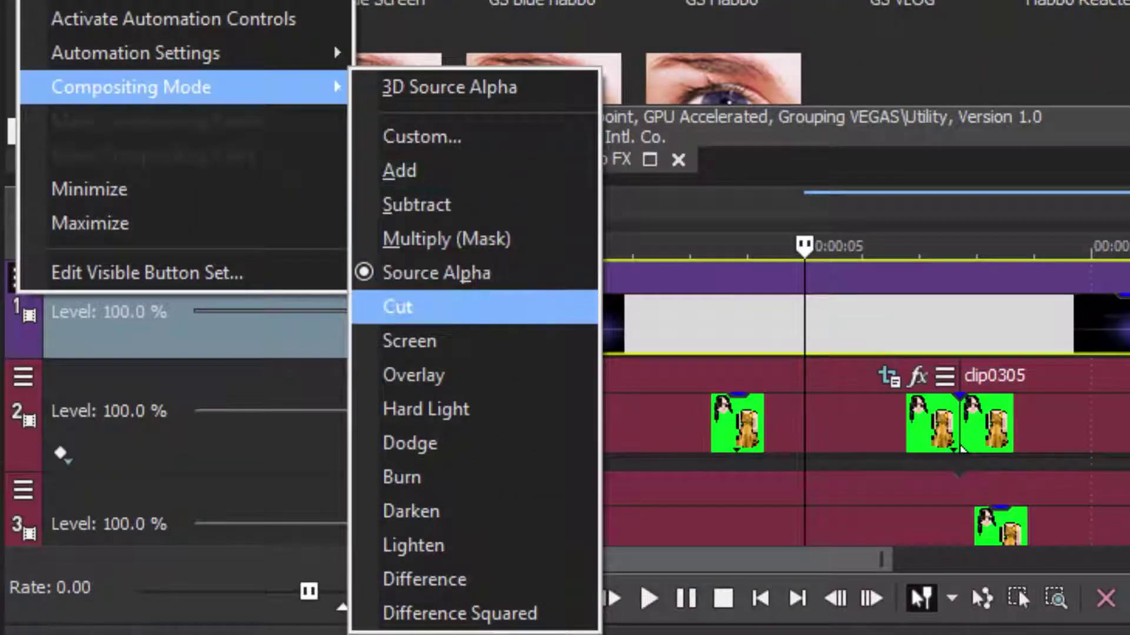
left_click(409, 520)
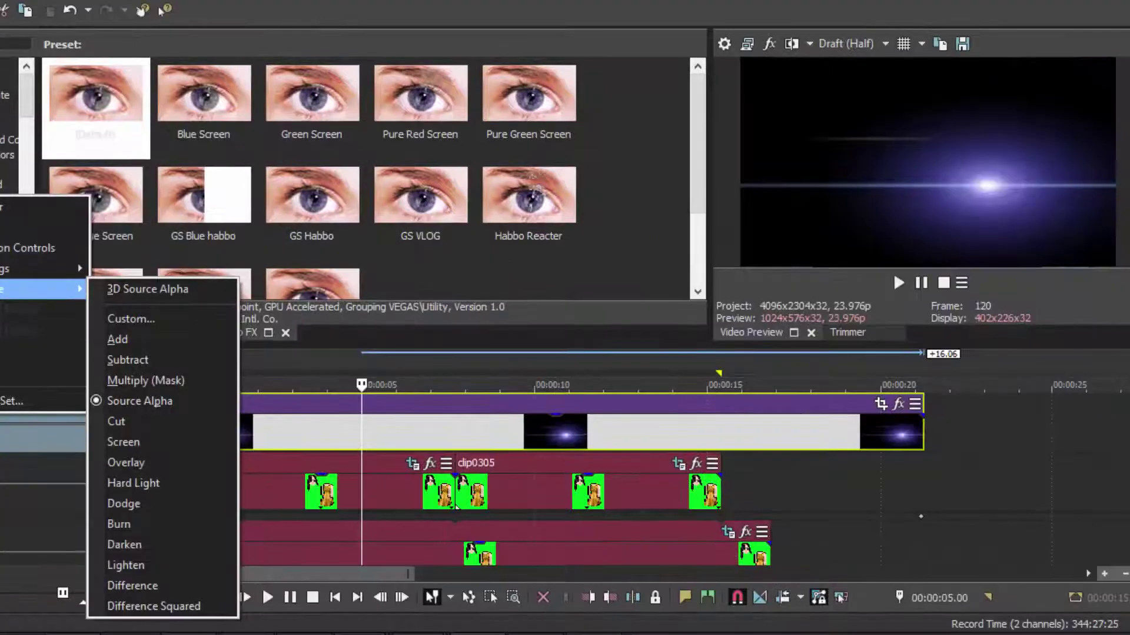
left_click(123, 442)
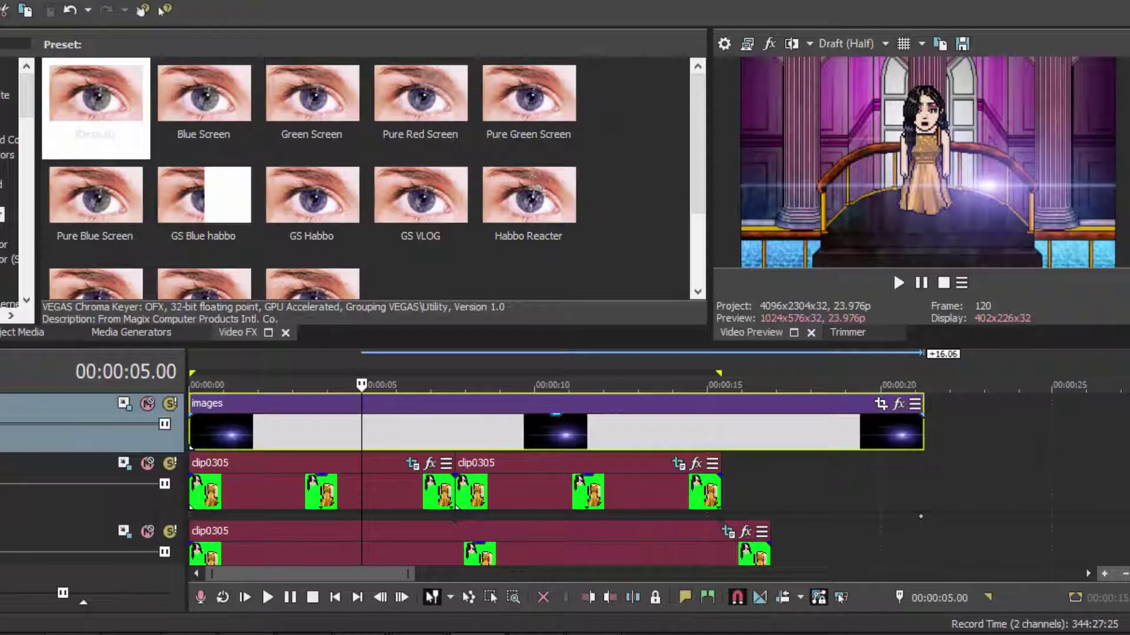
Step: Turn off Sync Cursor in the images clip's pan/crop settings and undo the 16:9 Widescreen TV aspect ratio preset applied at 00:00:05.00
left_click(881, 403)
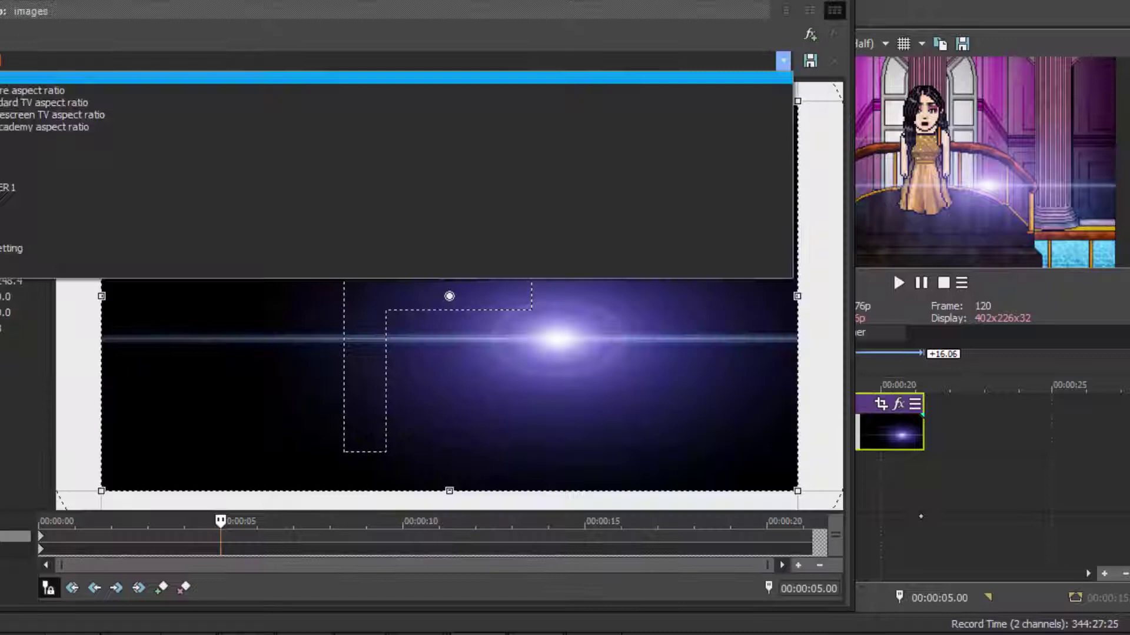
left_click(53, 114)
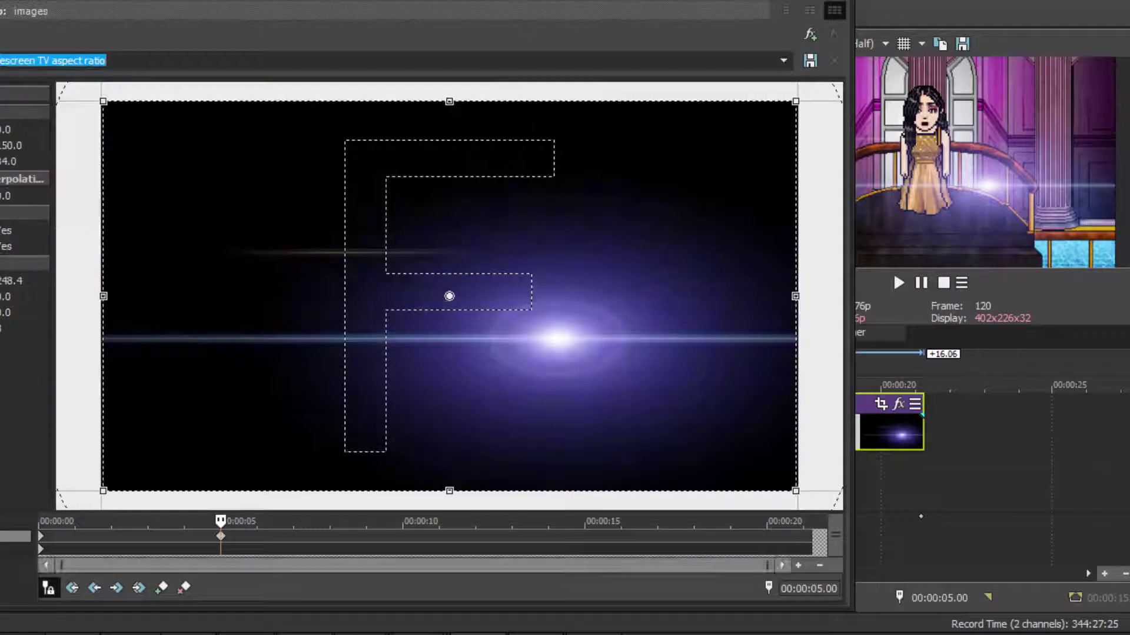
left_click(49, 588)
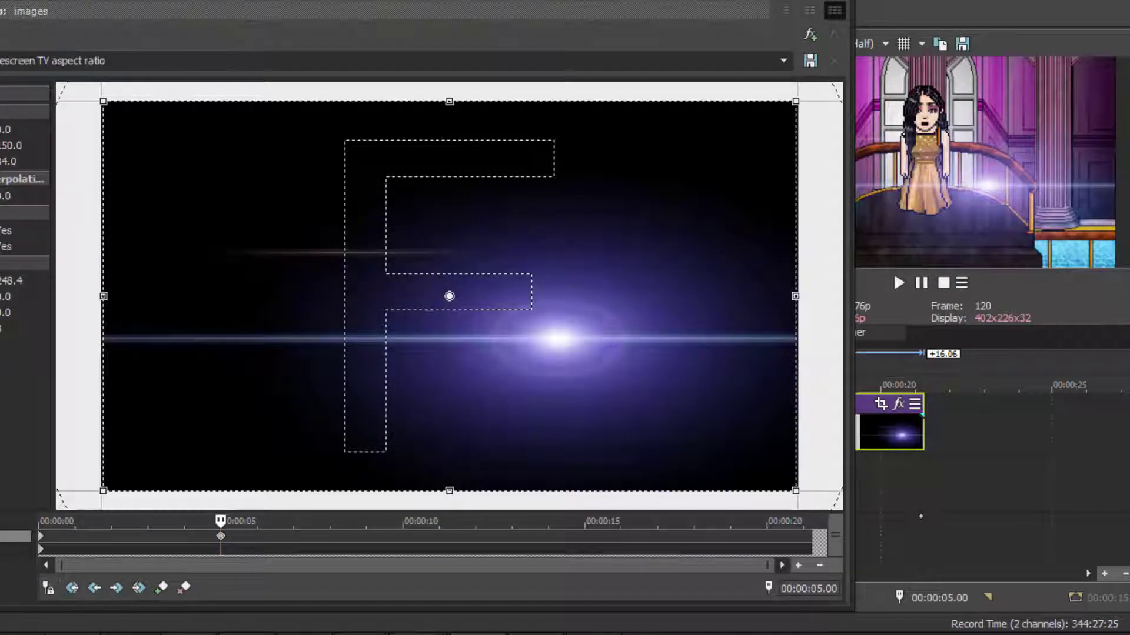
key("ctrl+z")
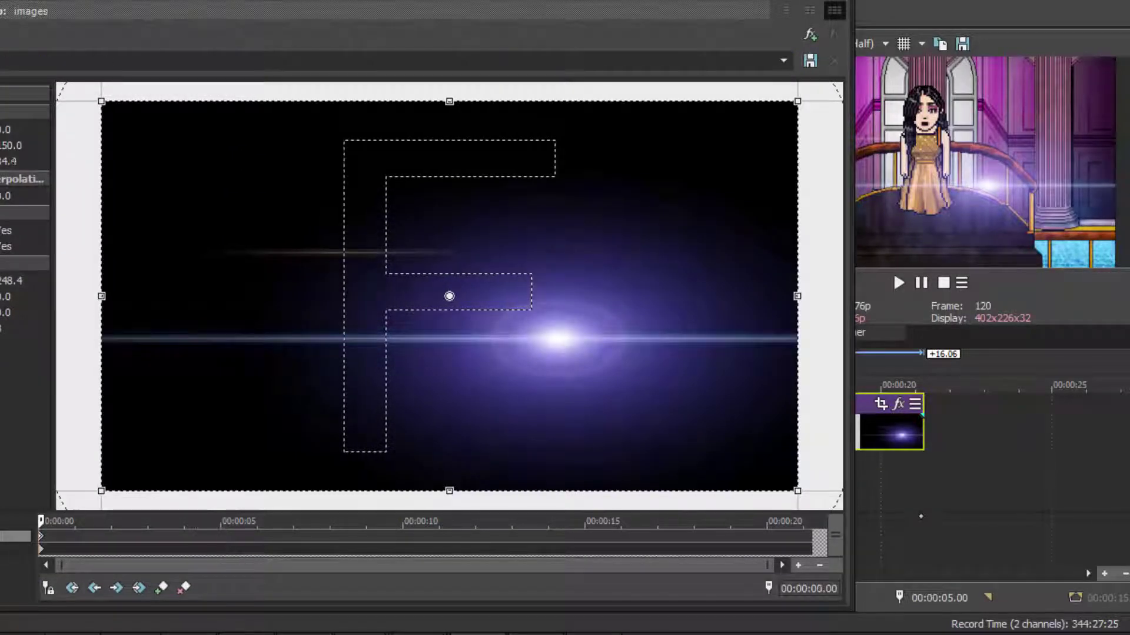
Step: Redo the 16:9 Widescreen TV aspect ratio crop on the images clip, enlarge the frame slightly, and move it upward at 00:00:02.02
key("ctrl+y")
scroll(449, 296, "down", 3)
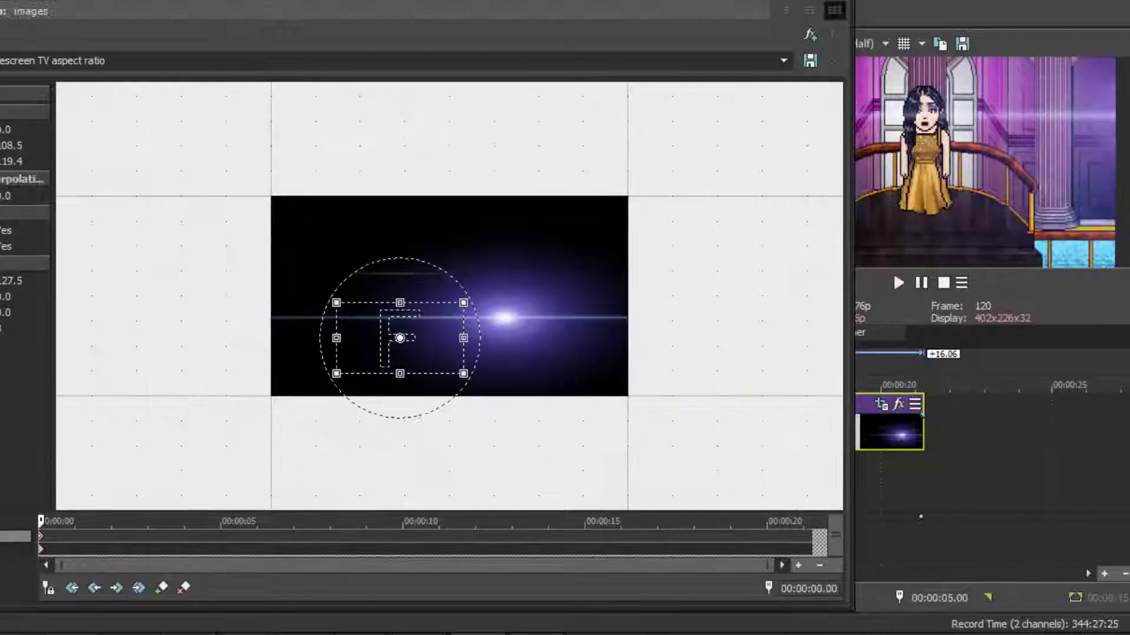
left_click_drag(463, 303, 481, 293)
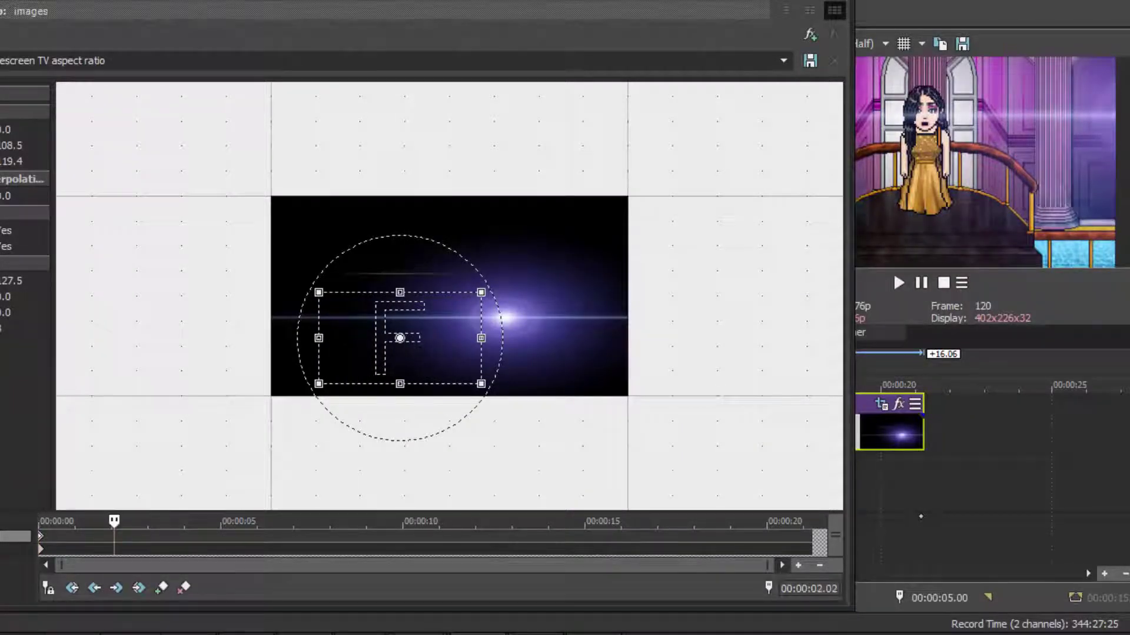
left_click_drag(400, 338, 408, 279)
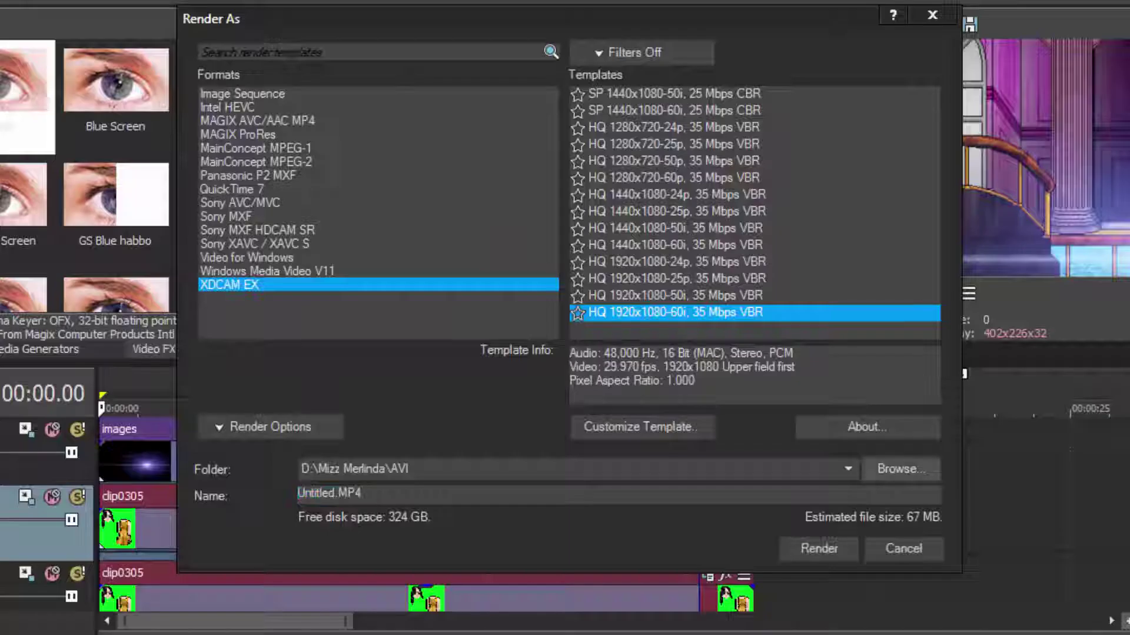
Step: Name the output file SingingWideShot in the AVI folder and start rendering the project
left_click(900, 469)
double_click(548, 358)
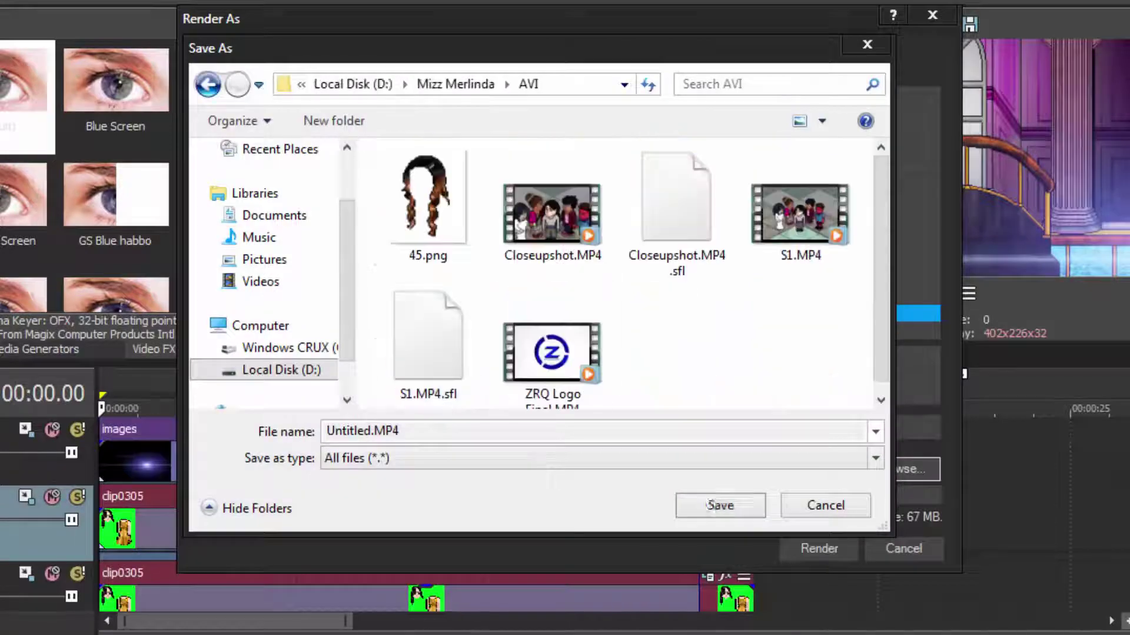
left_click(353, 432)
type("SingingWideSh")
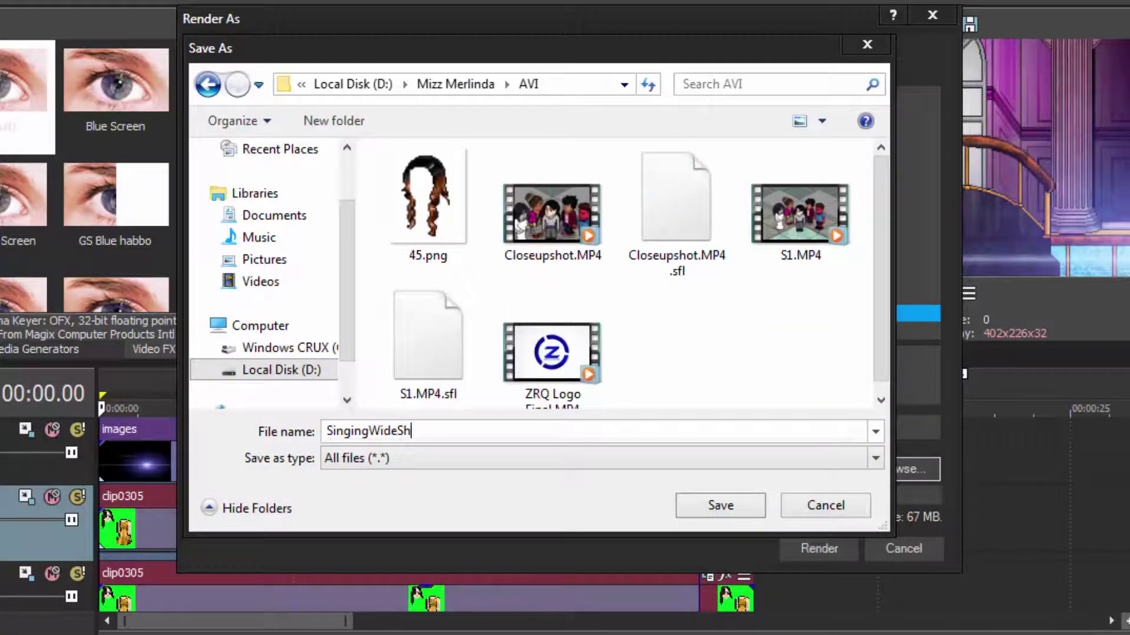
type("ot")
key("Return")
key("Return")
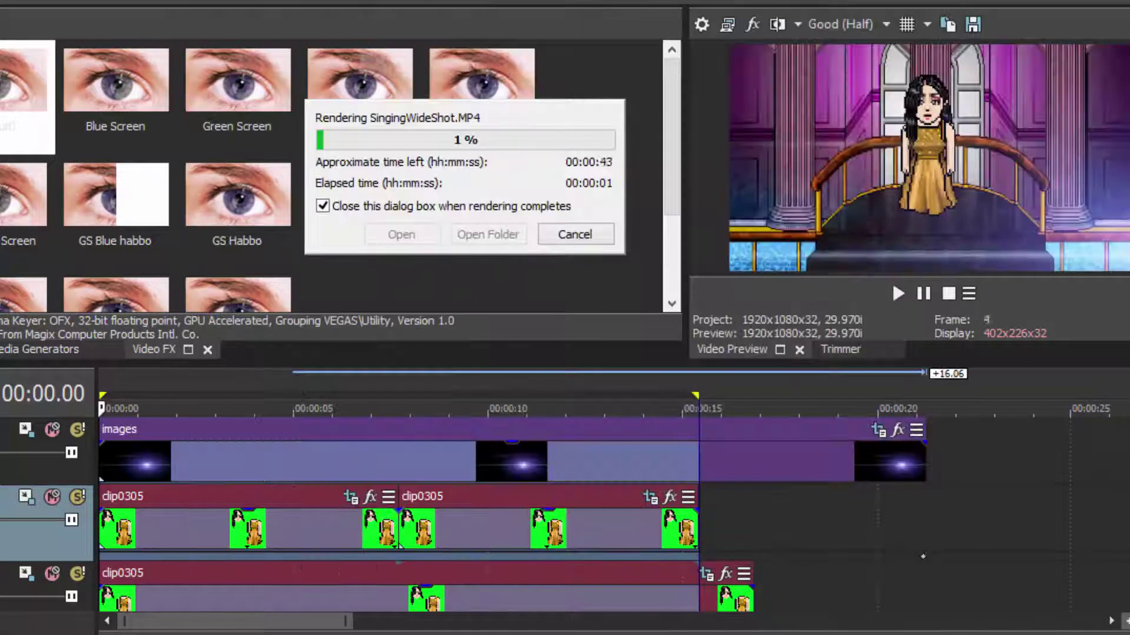